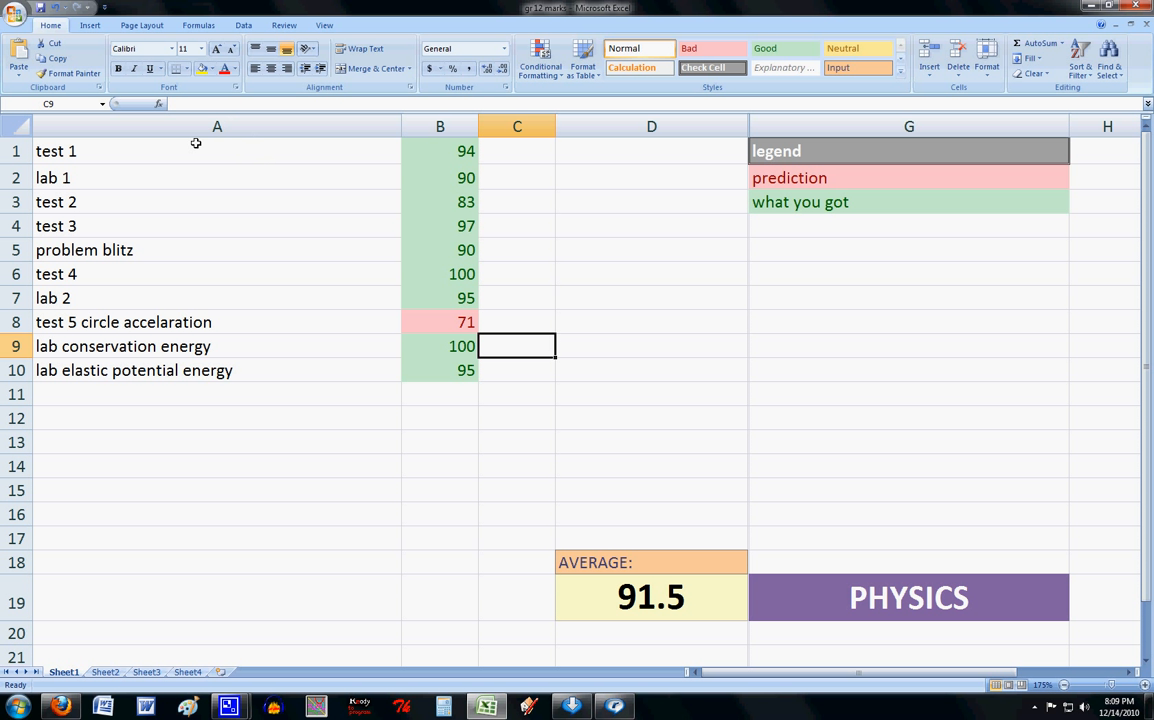
# Dismiss the Windows color scheme prompt and open Sheet2 with the Math marks.
pyautogui.click(200, 146)
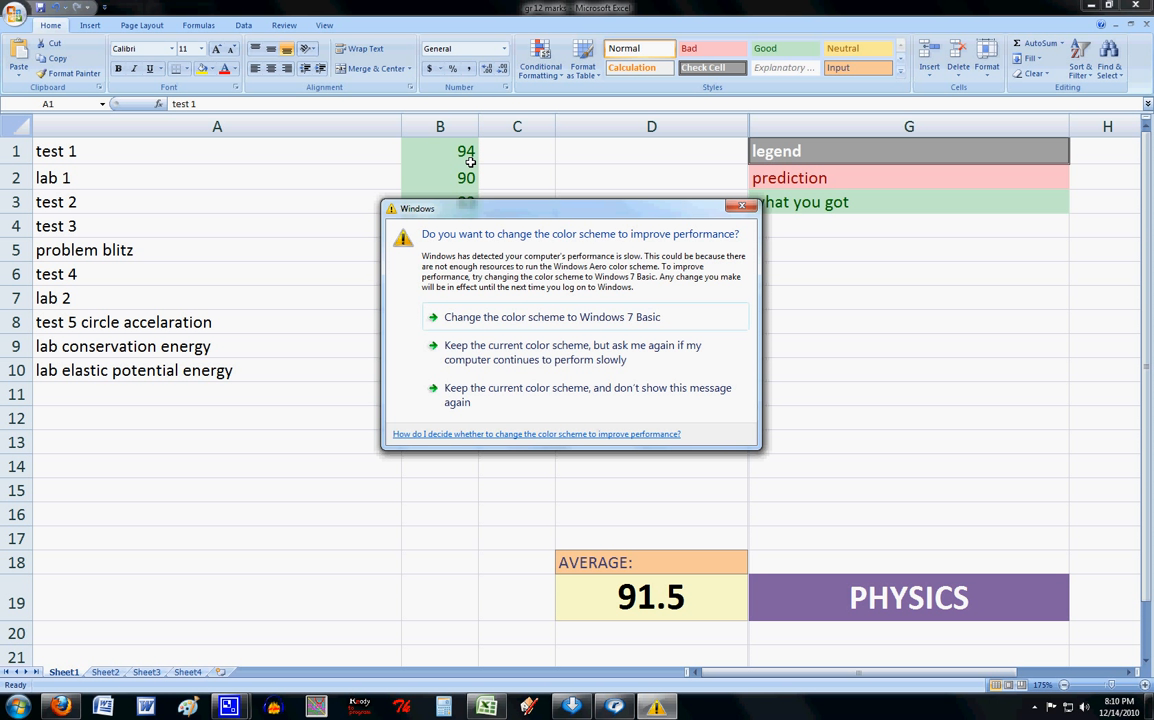
pyautogui.click(744, 209)
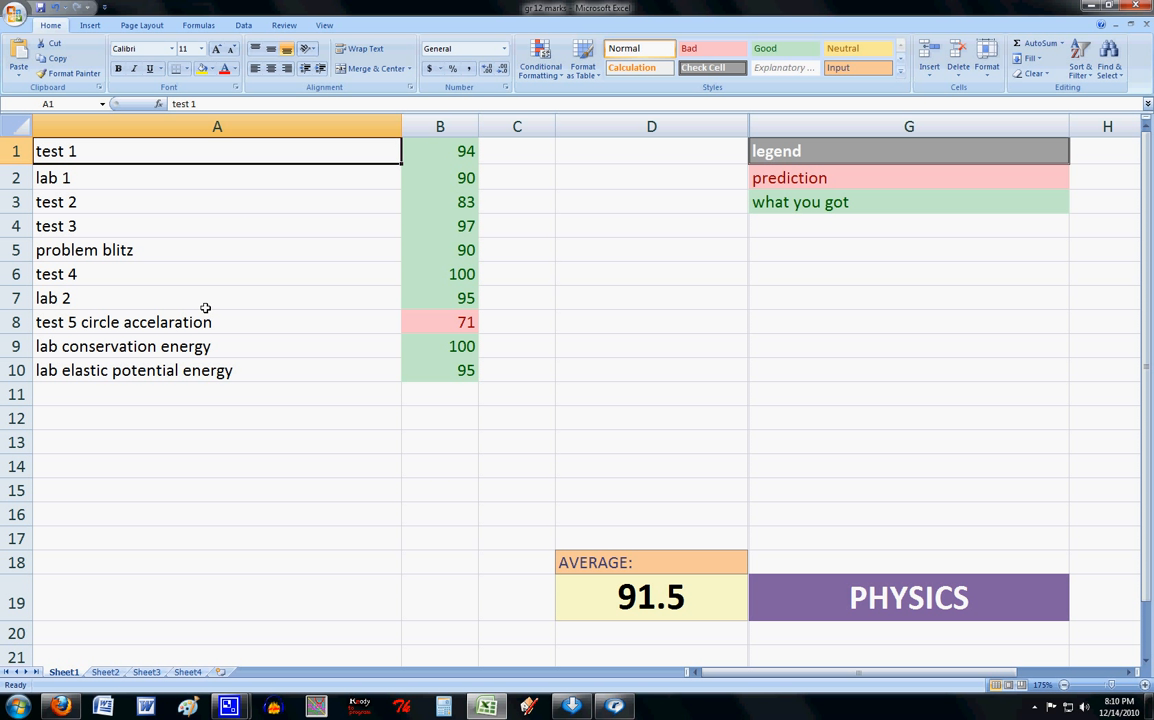
pyautogui.click(106, 672)
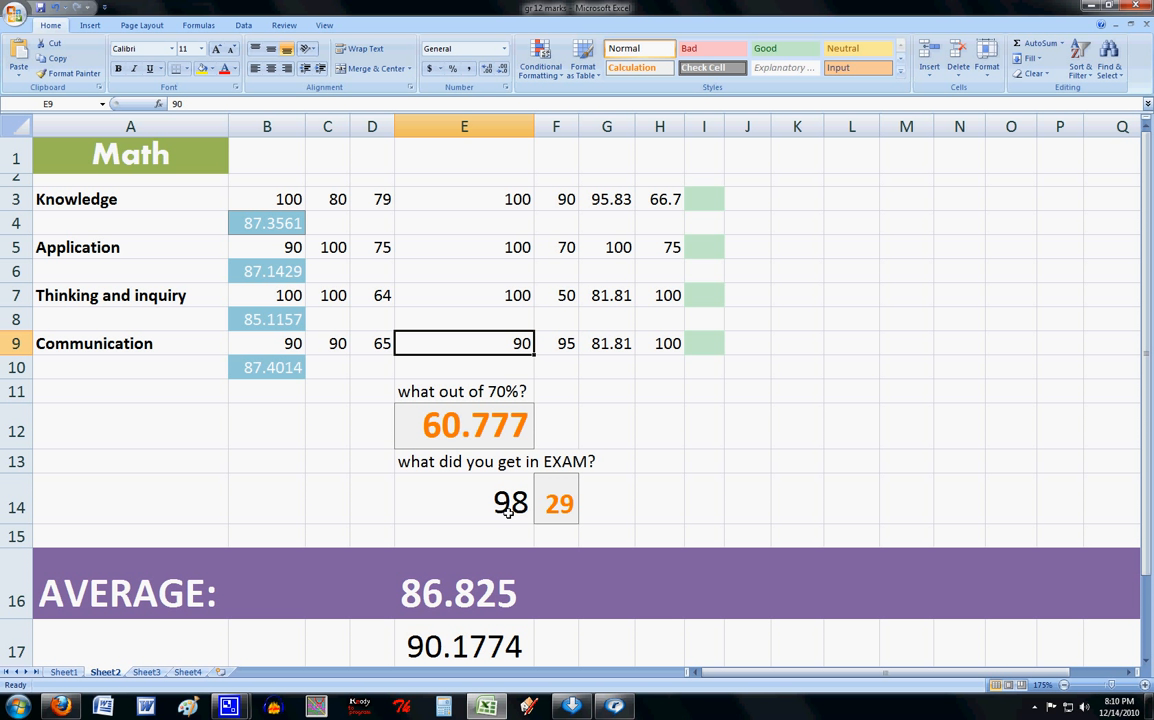
pyautogui.scroll(-1, 474, 470)
pyautogui.scroll(1, 505, 472)
# Examine the formula in B4 that averages the Knowledge marks, and the cells around it.
pyautogui.doubleClick(273, 228)
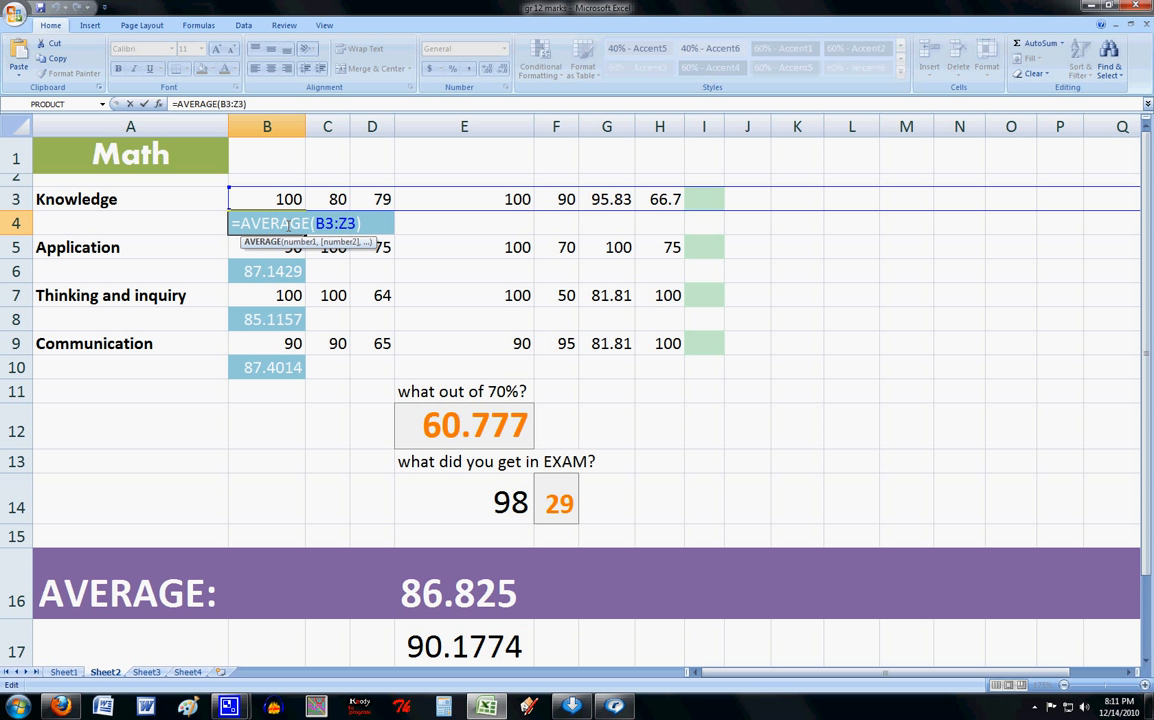
pyautogui.press('Return')
pyautogui.click(270, 194)
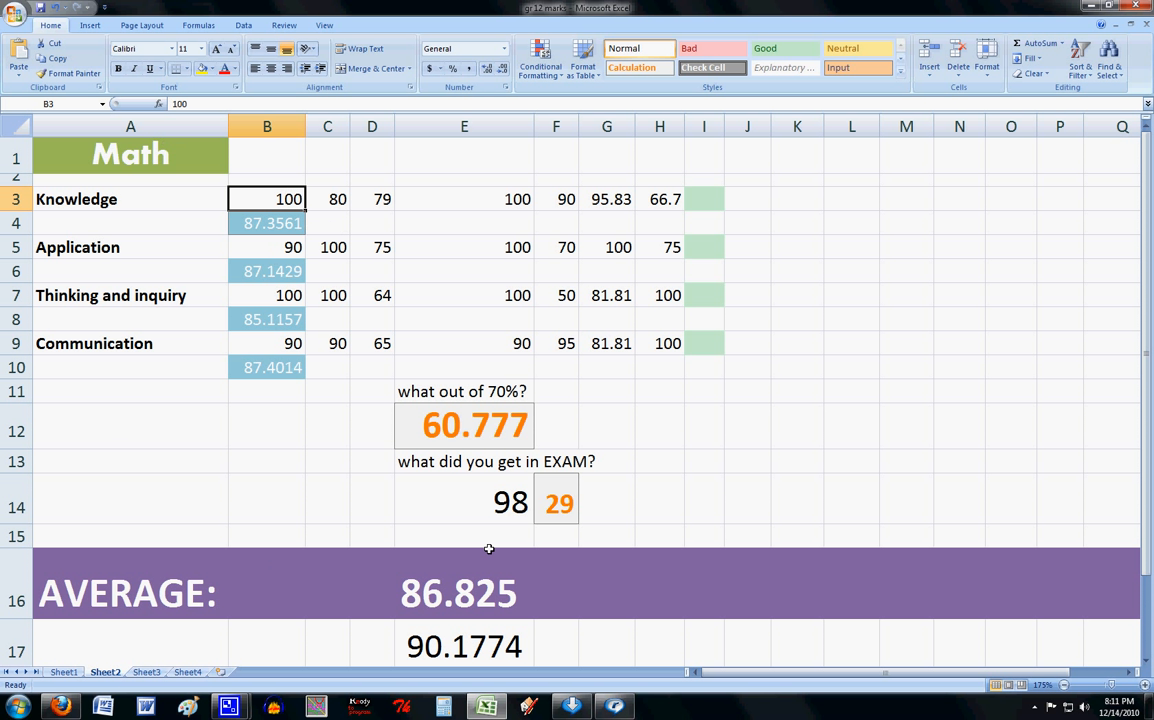
pyautogui.click(184, 192)
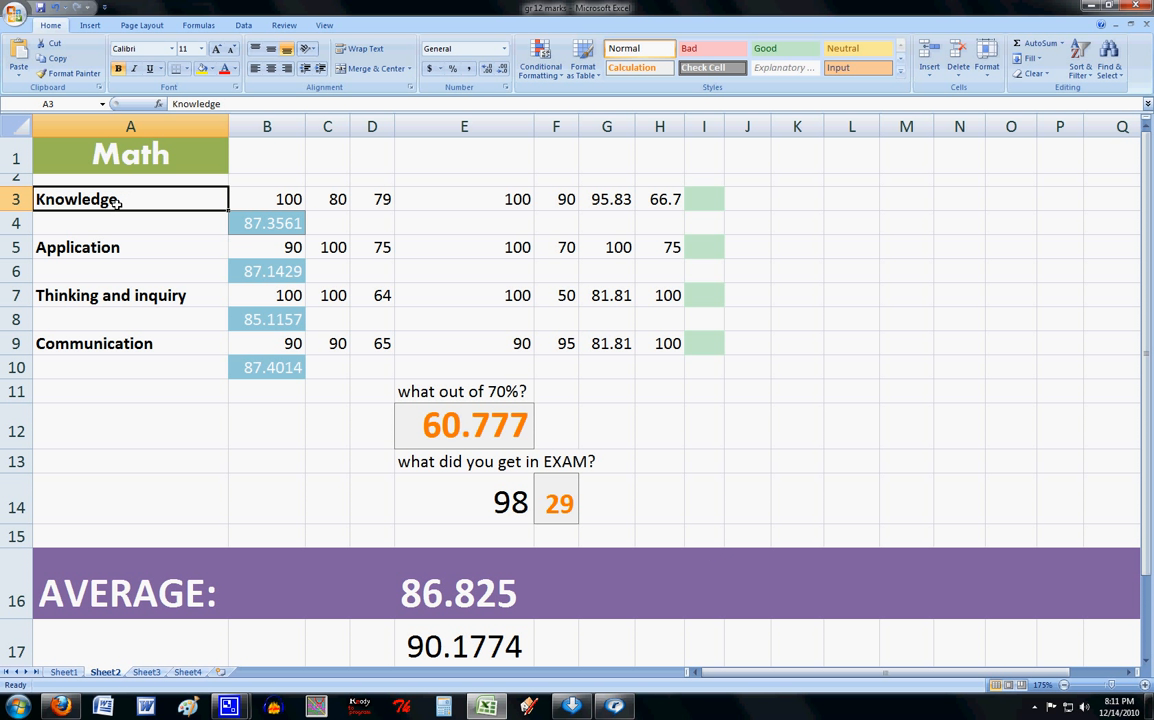
pyautogui.click(276, 153)
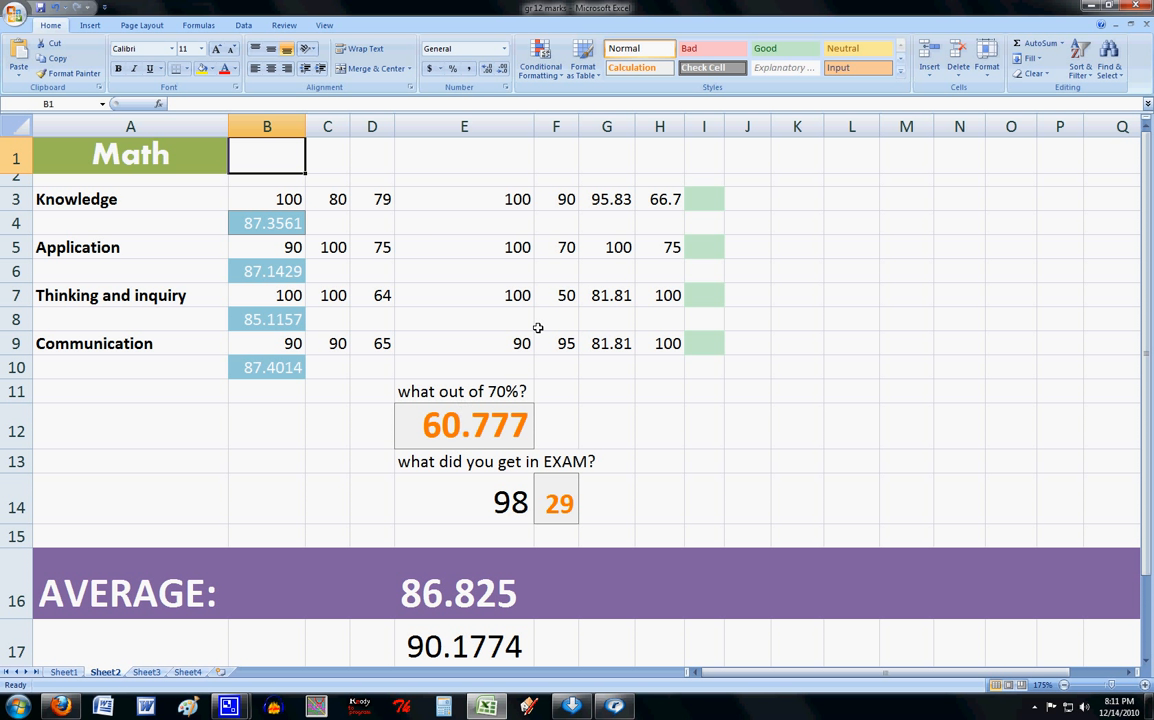
pyautogui.click(262, 192)
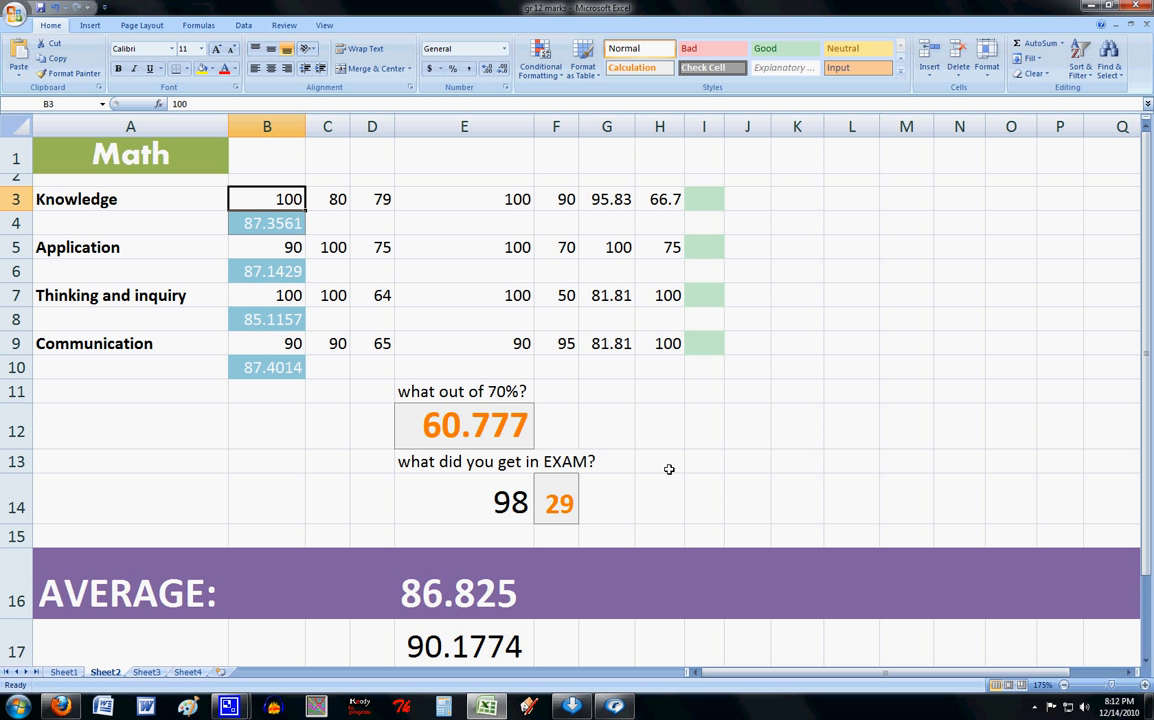
# Enter a trial mark of 100 for Knowledge, Application, Thinking and inquiry, and Communication in I3, I5, I7 and I9.
pyautogui.click(757, 196)
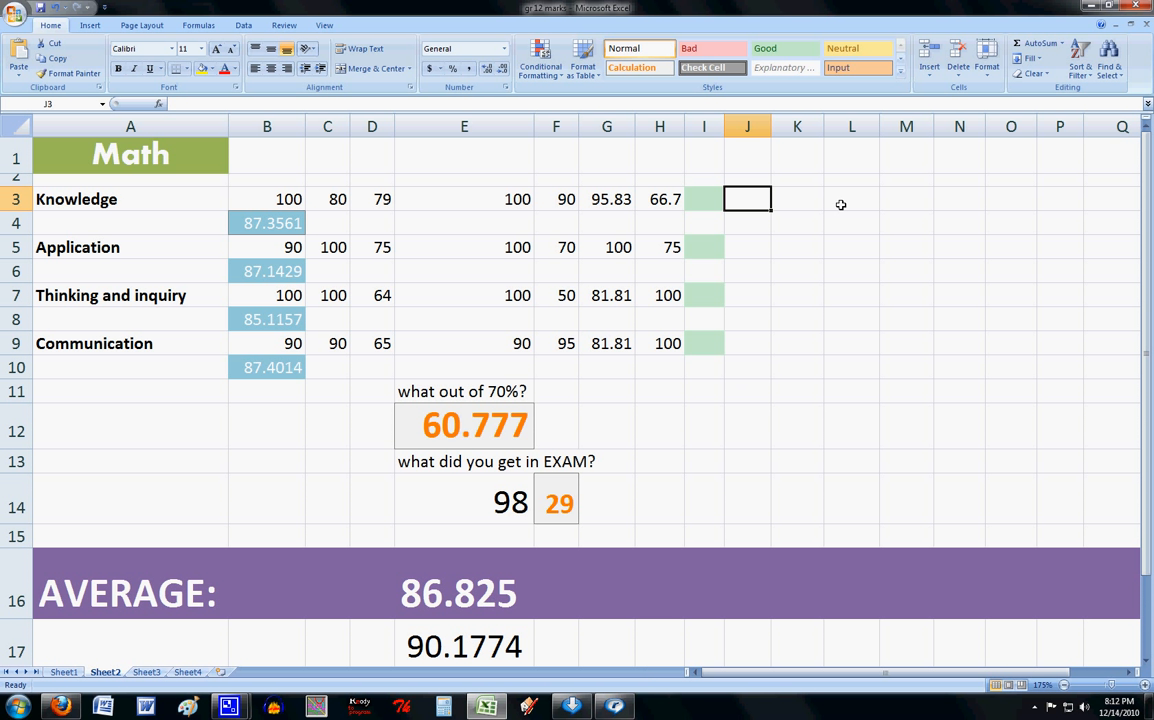
pyautogui.click(716, 201)
pyautogui.write('100')
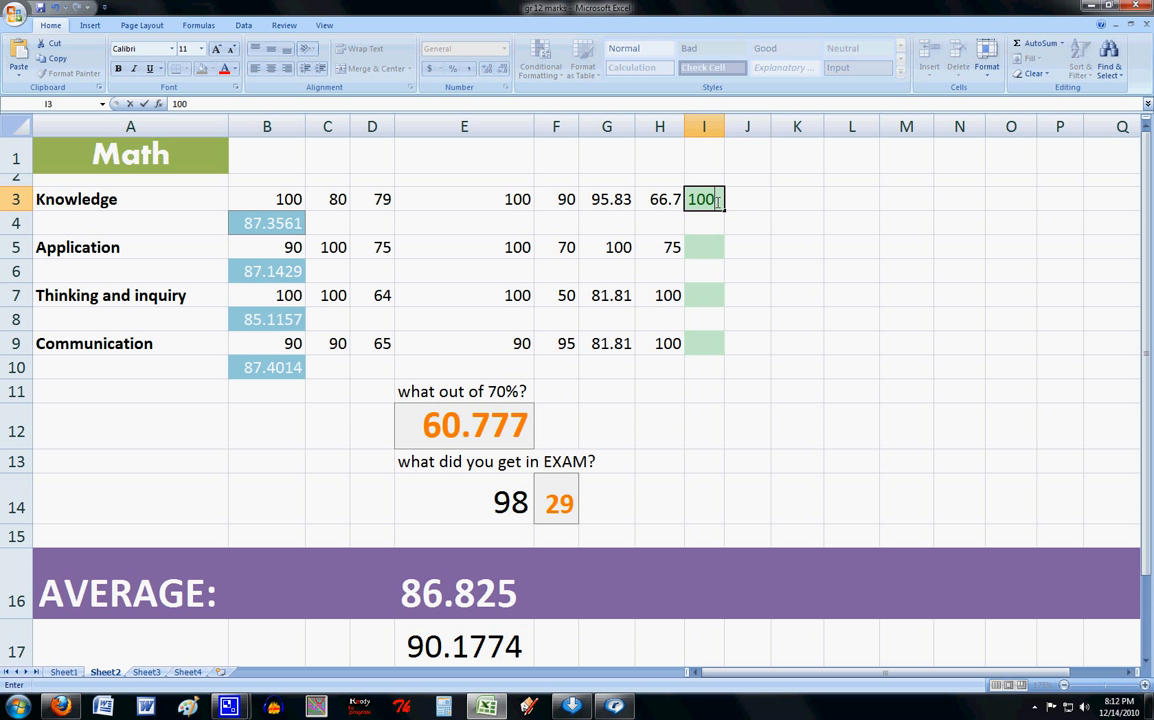
pyautogui.click(703, 250)
pyautogui.write('100')
pyautogui.click(716, 292)
pyautogui.write('100')
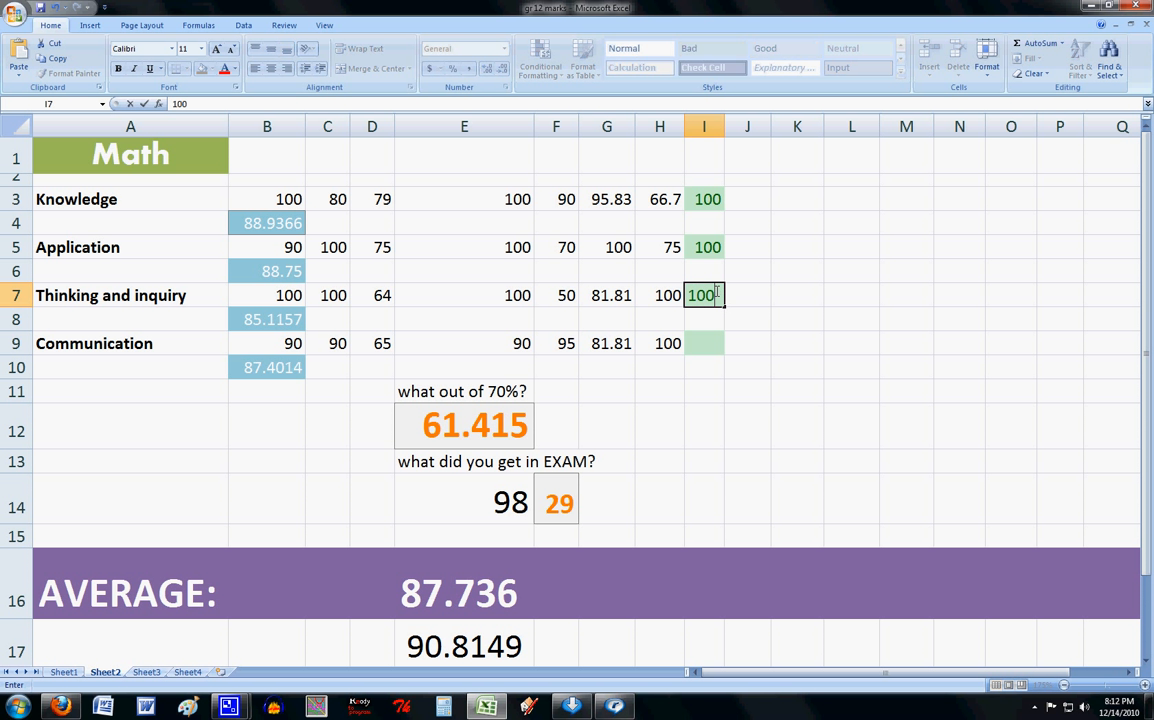
pyautogui.click(709, 343)
pyautogui.write('100')
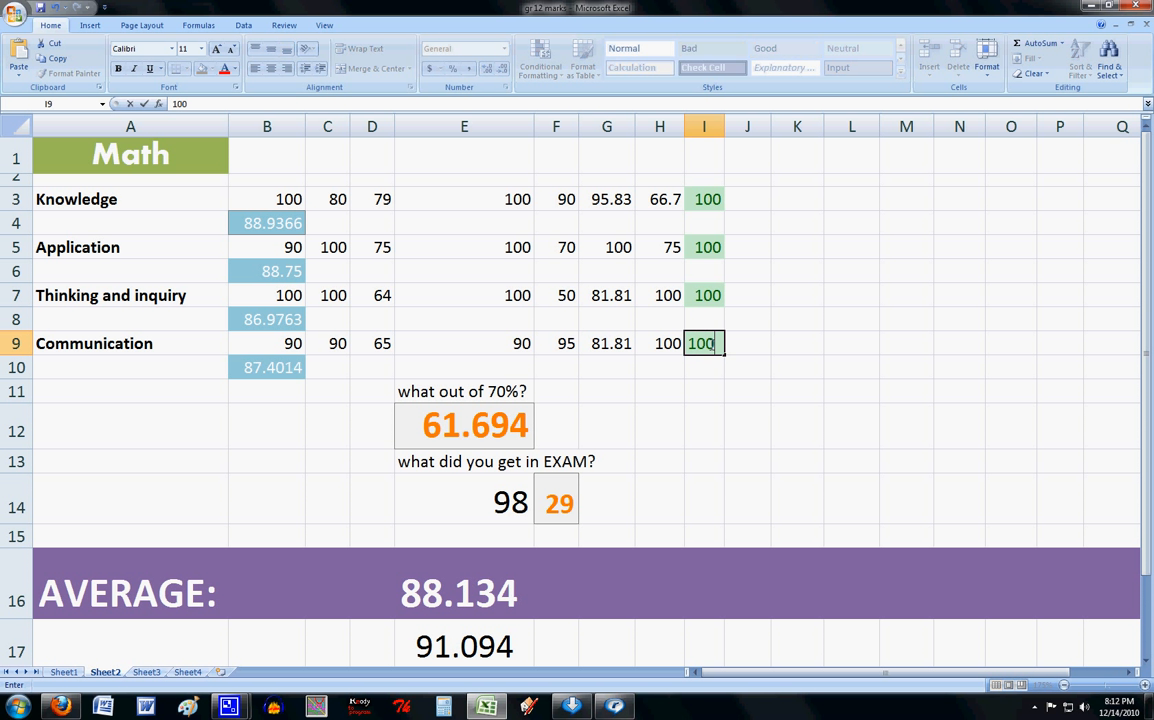
pyautogui.click(745, 340)
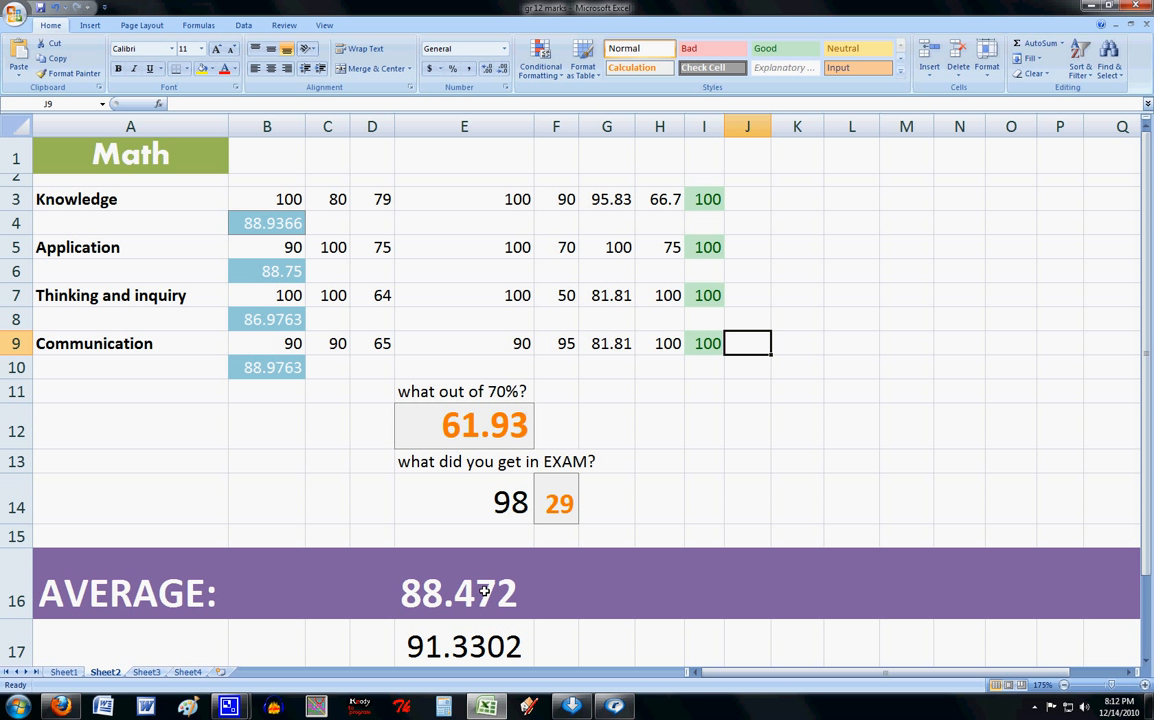
# Clear the trial marks from I9, I7, I5 and I3.
pyautogui.click(705, 349)
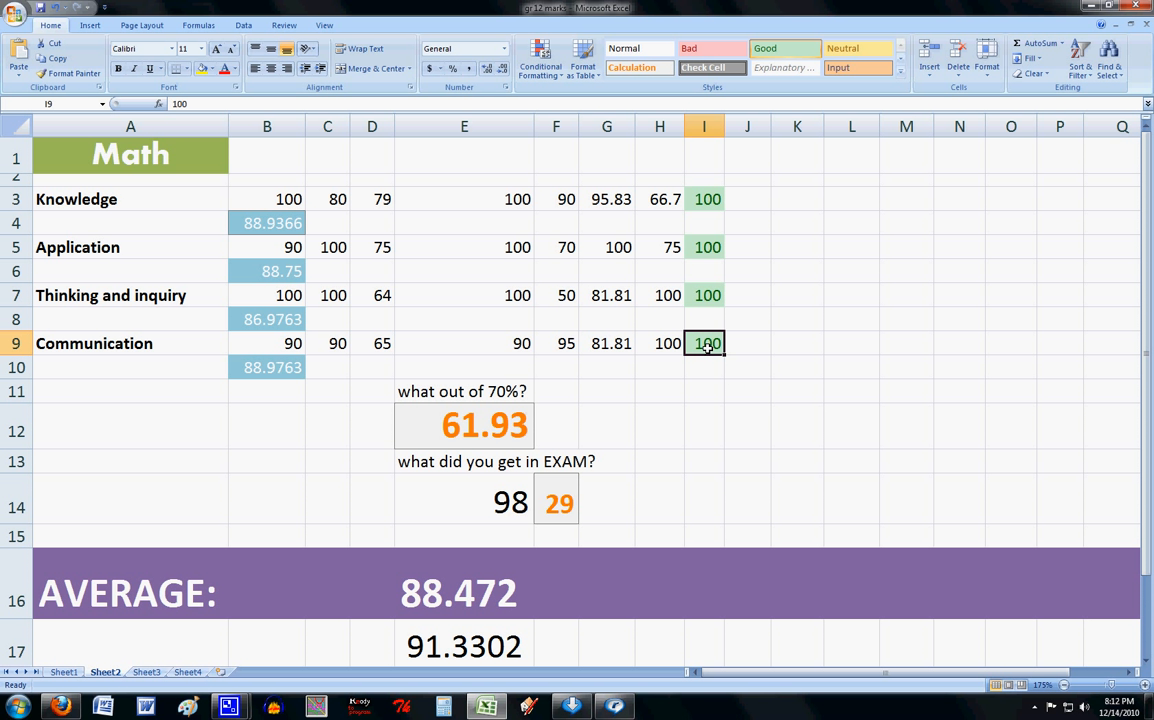
pyautogui.press('Return')
pyautogui.click(707, 346)
pyautogui.press('Delete')
pyautogui.click(708, 297)
pyautogui.press('Delete')
pyautogui.click(699, 246)
pyautogui.press('Delete')
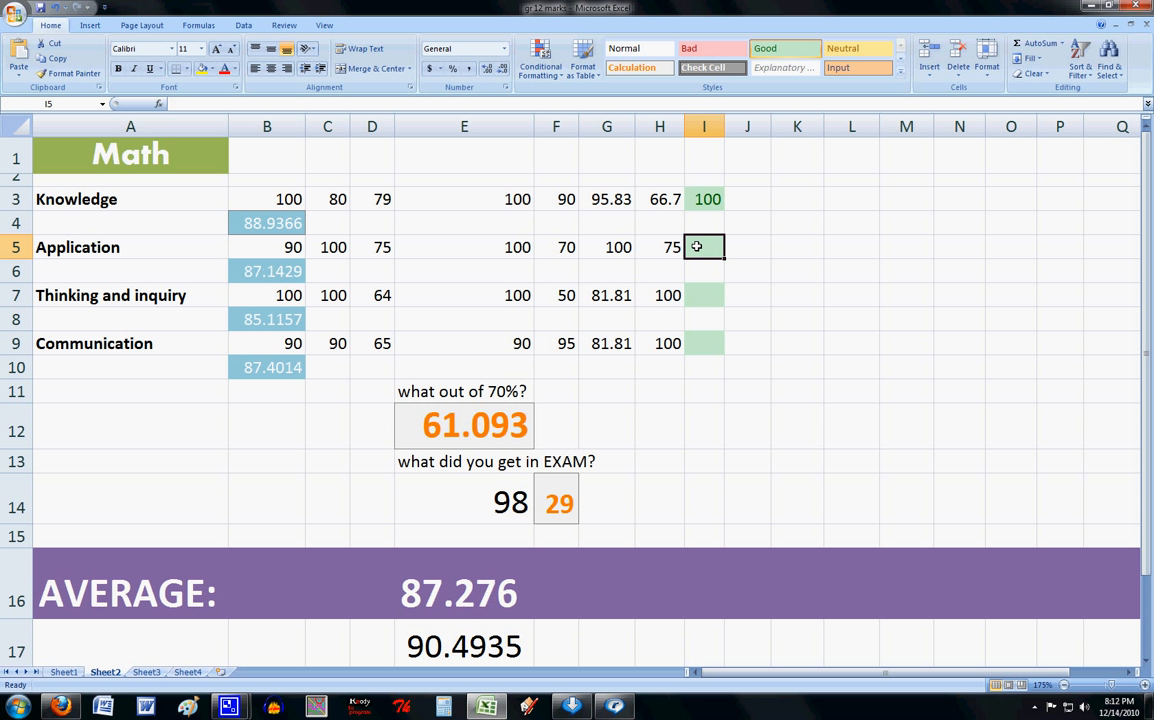
pyautogui.click(714, 198)
pyautogui.press('Delete')
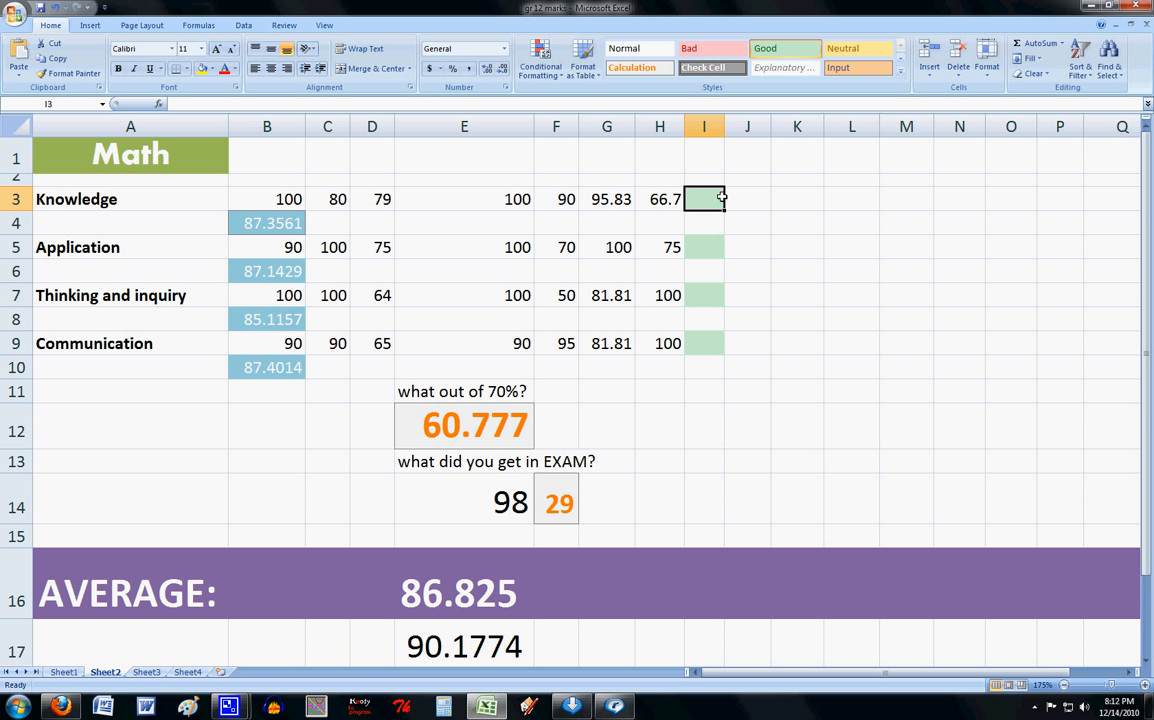
pyautogui.click(780, 198)
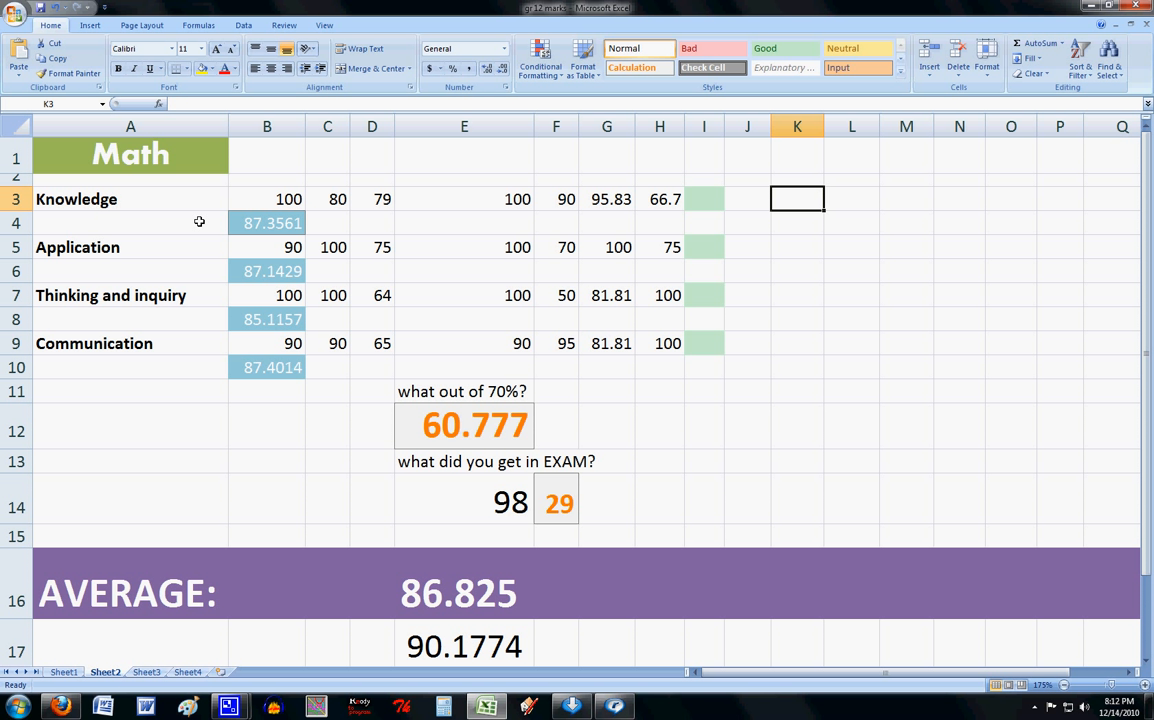
# Inspect the formulas behind the Knowledge average in B4 and the overall average in E16.
pyautogui.doubleClick(251, 223)
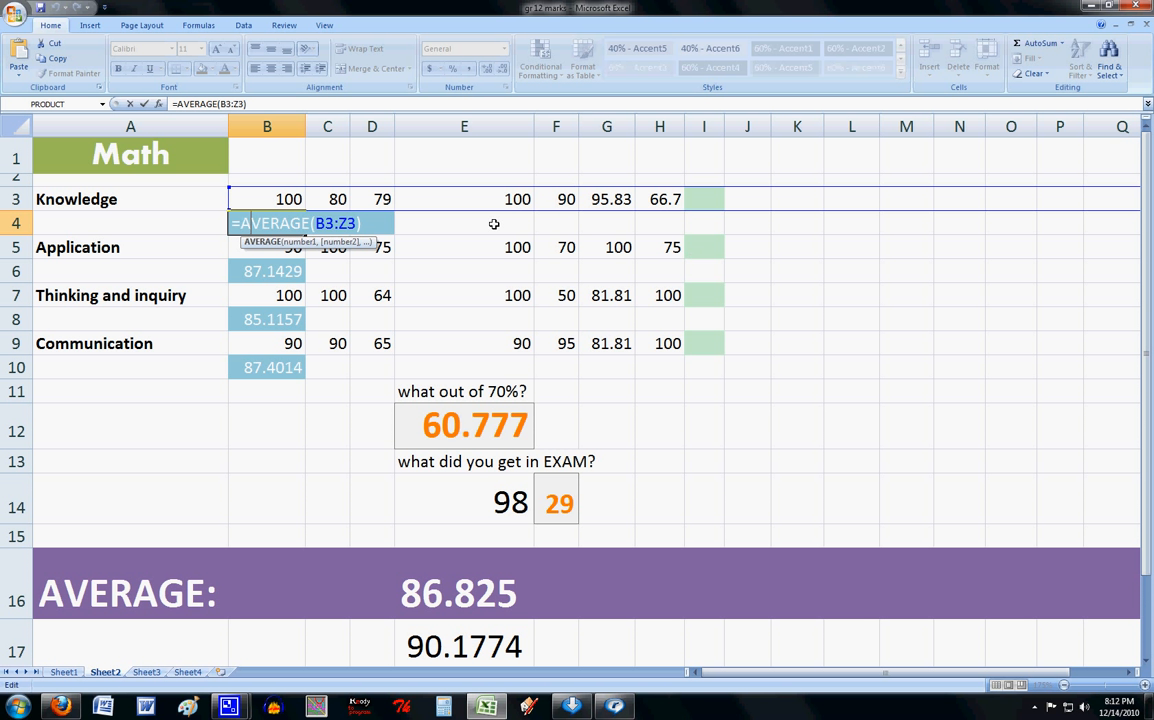
pyautogui.press('Return')
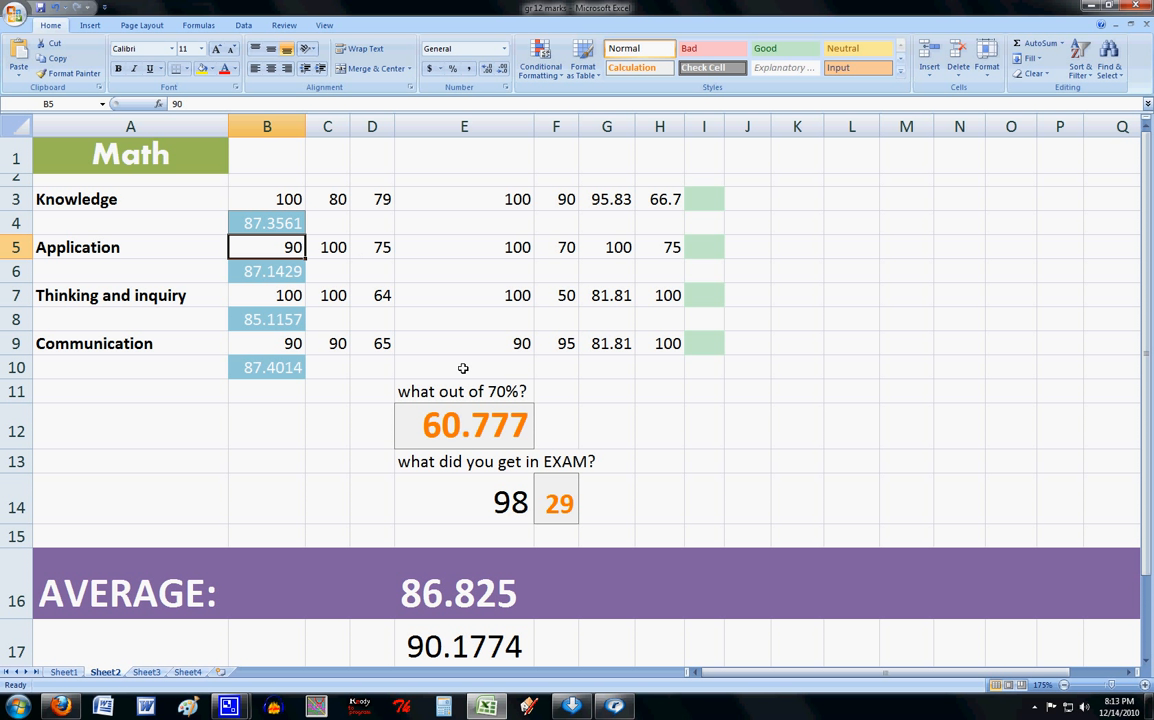
pyautogui.doubleClick(410, 570)
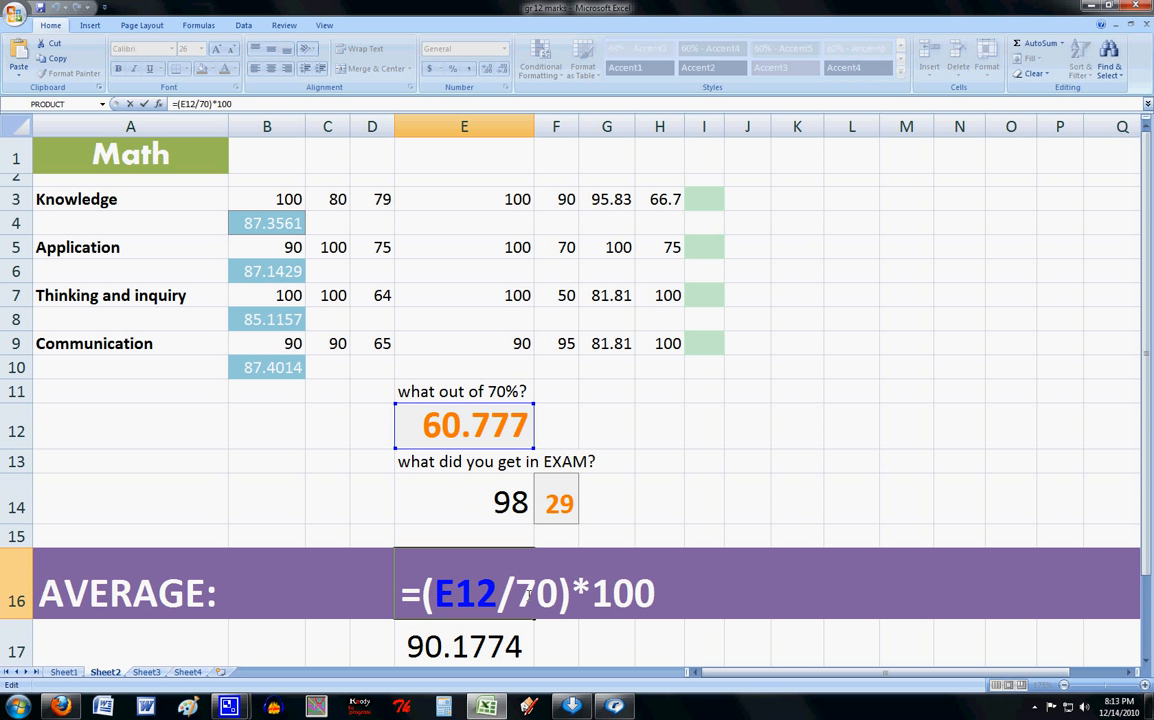
pyautogui.press('Return')
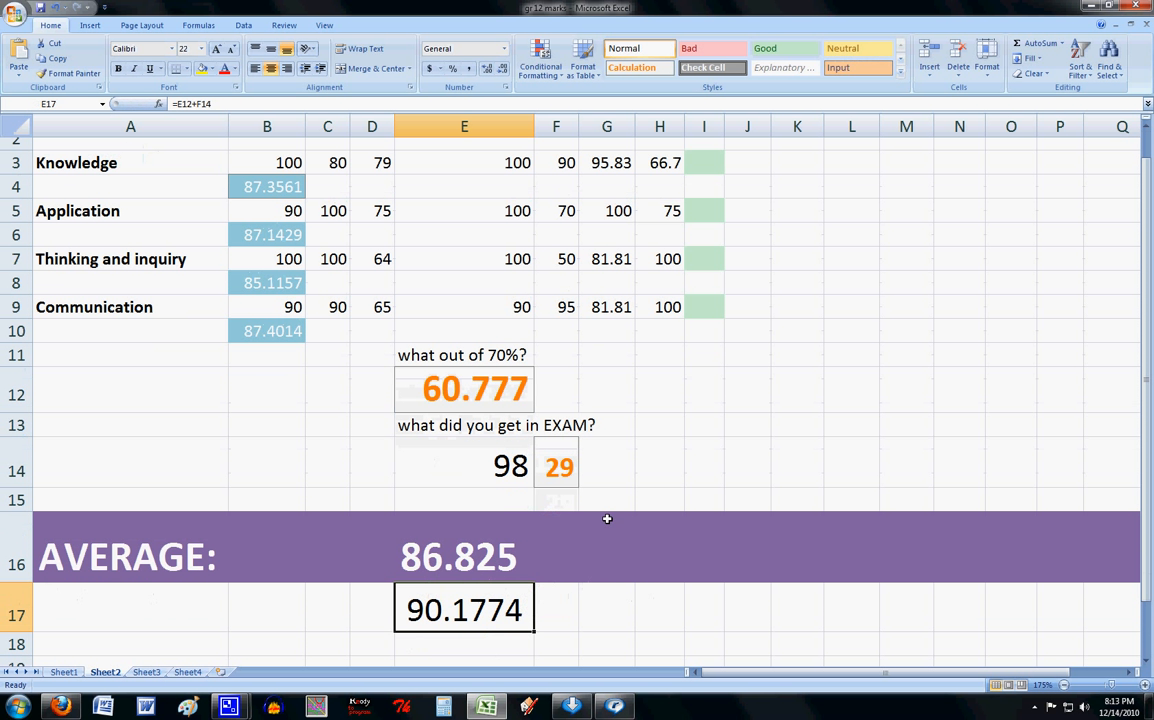
# Inspect the category weighting formula in E12 and how the E16 average converts it to a percentage.
pyautogui.click(468, 396)
pyautogui.doubleClick(468, 396)
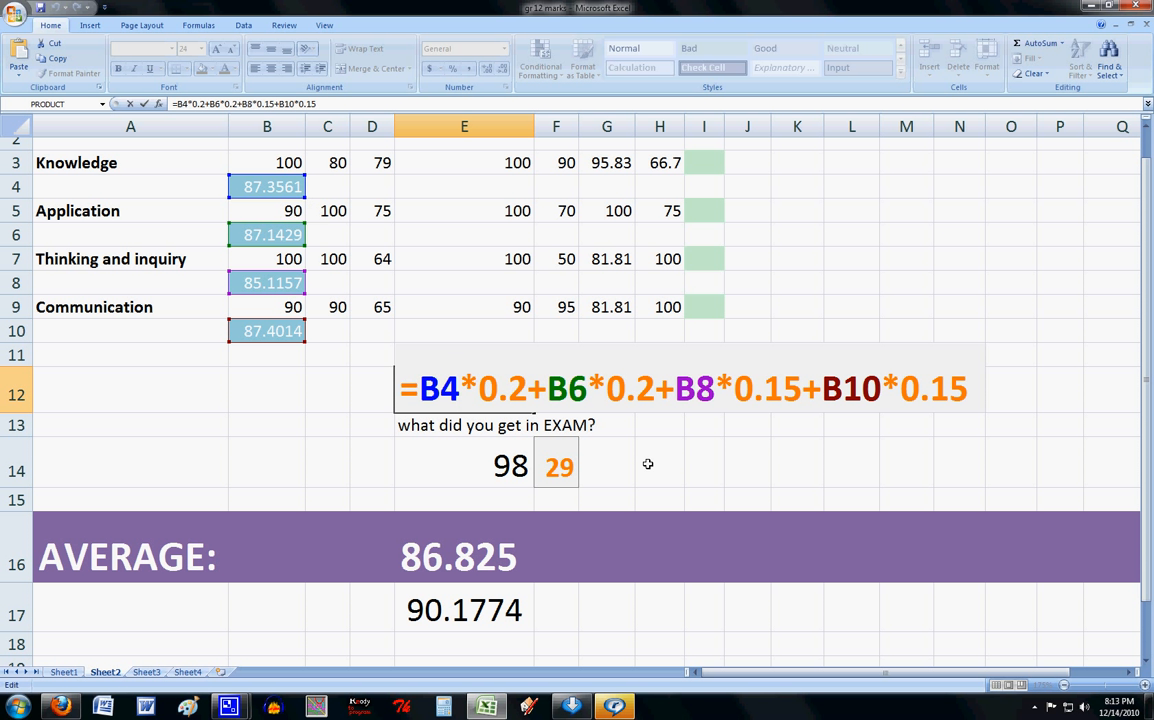
pyautogui.press('Return')
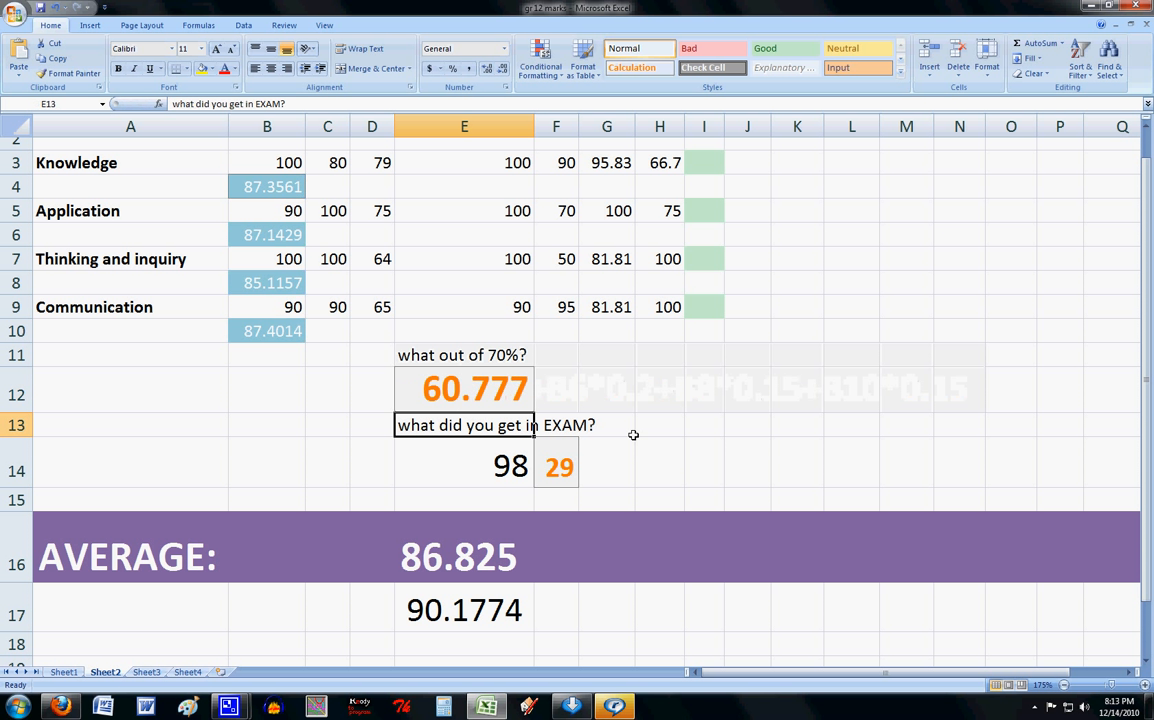
pyautogui.click(516, 399)
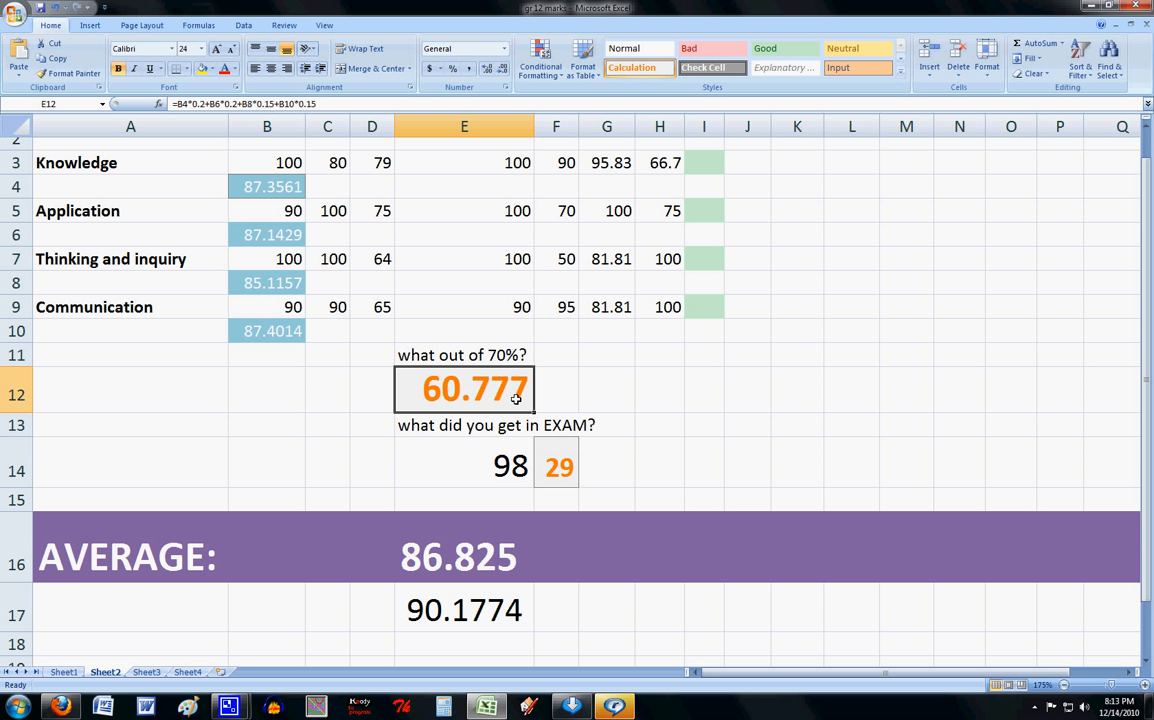
pyautogui.scroll(1, 470, 398)
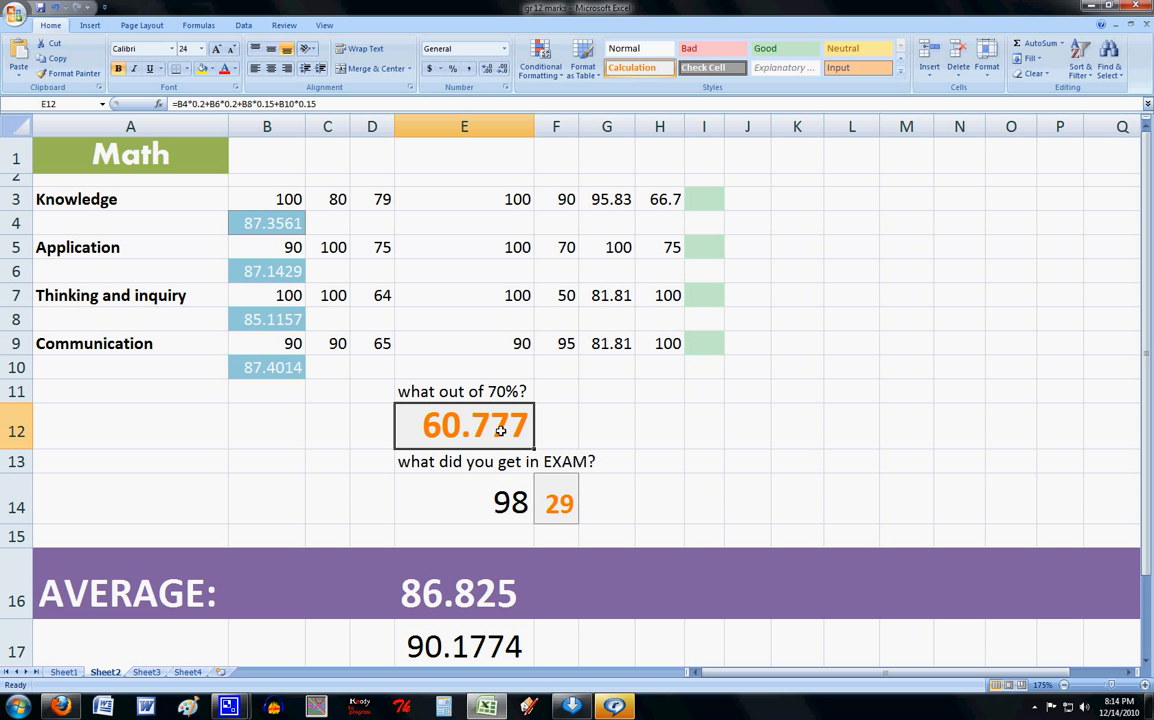
pyautogui.click(473, 603)
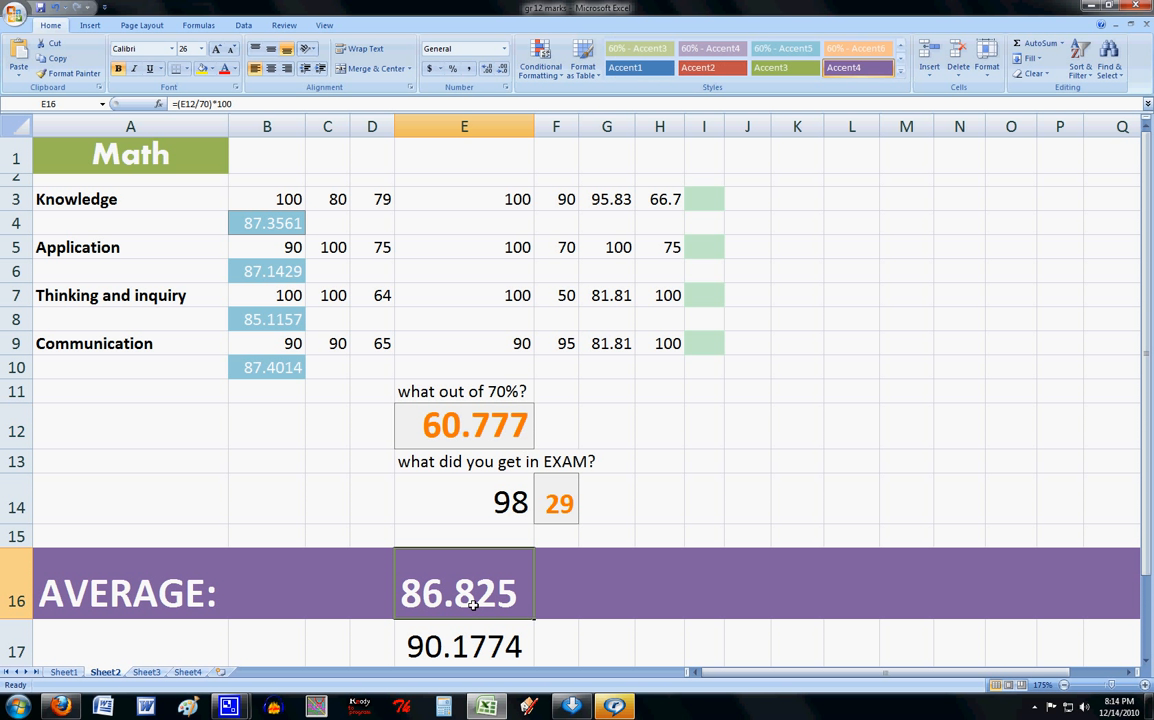
pyautogui.doubleClick(473, 603)
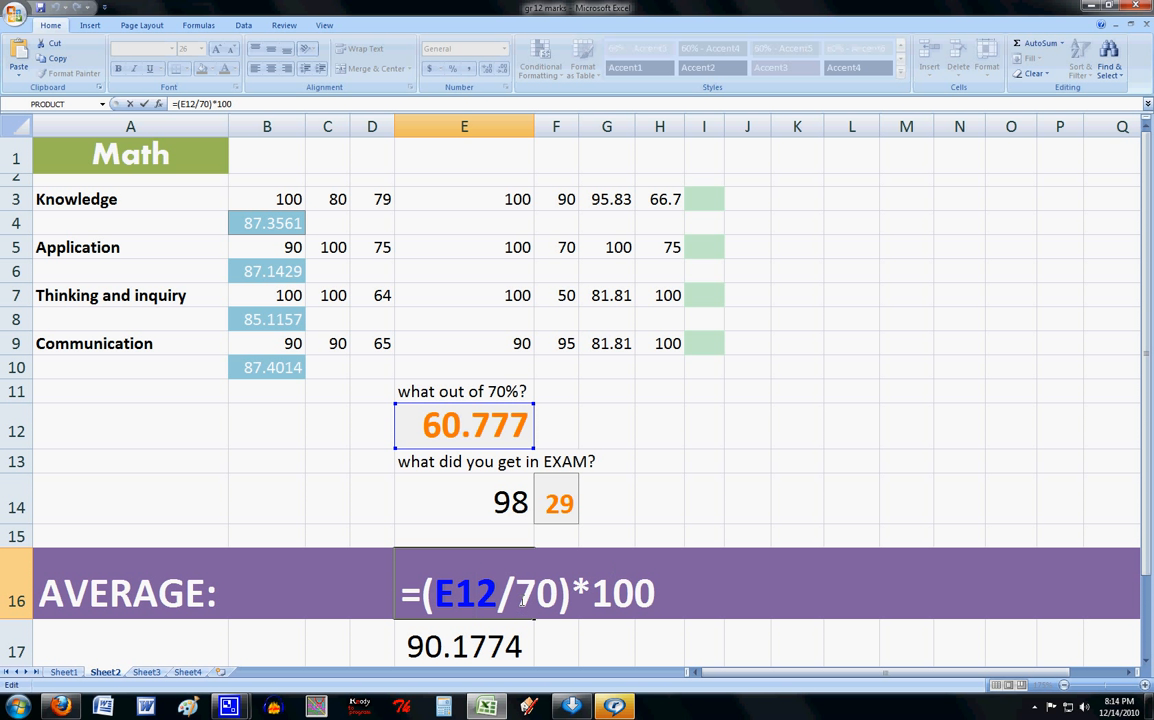
pyautogui.press('Return')
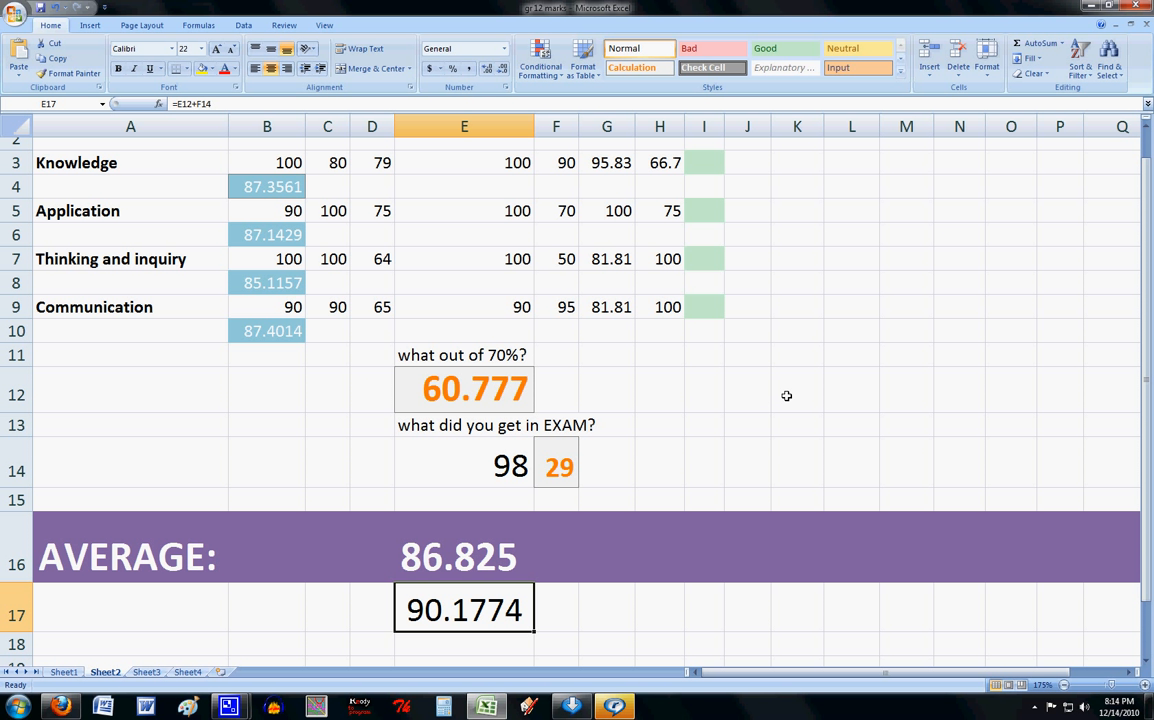
# Begin a trial AVERAGE function in the empty cell K9.
pyautogui.doubleClick(807, 310)
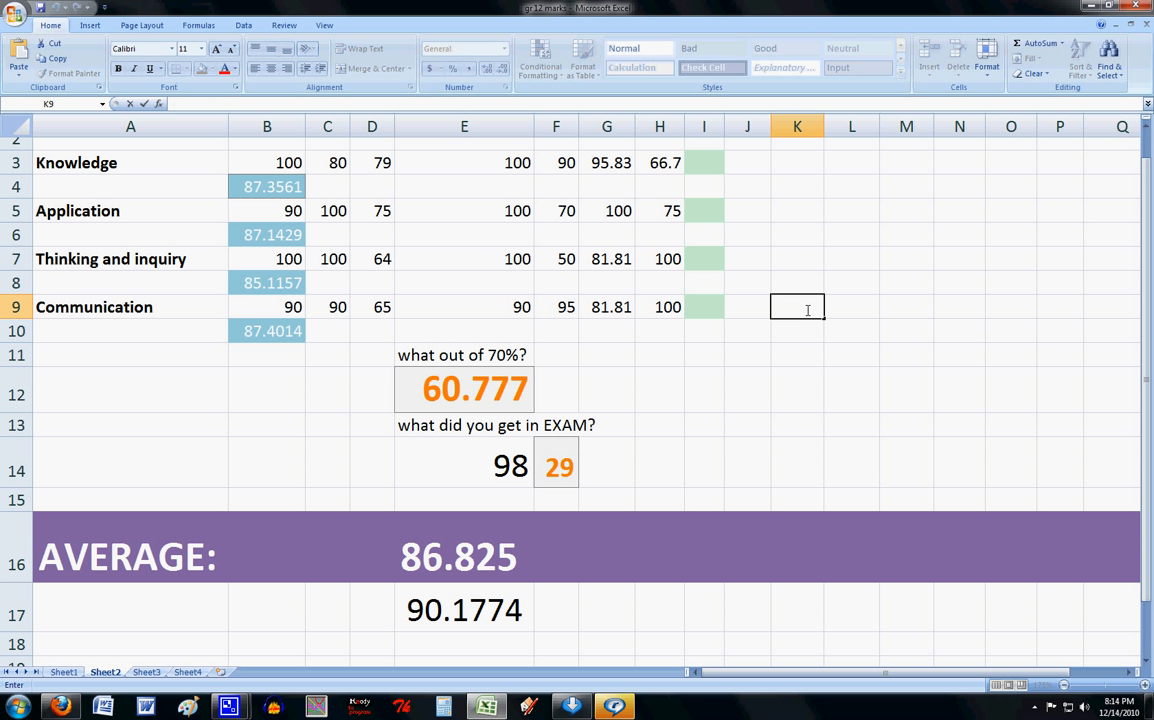
pyautogui.write('=')
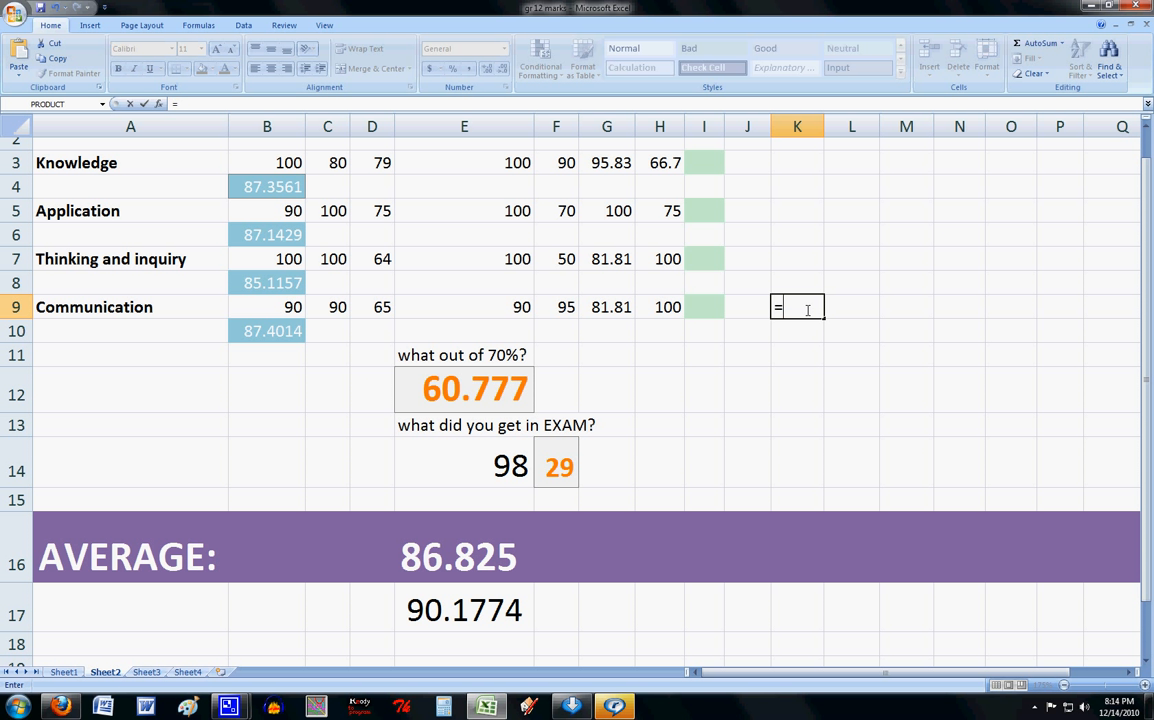
pyautogui.write('s')
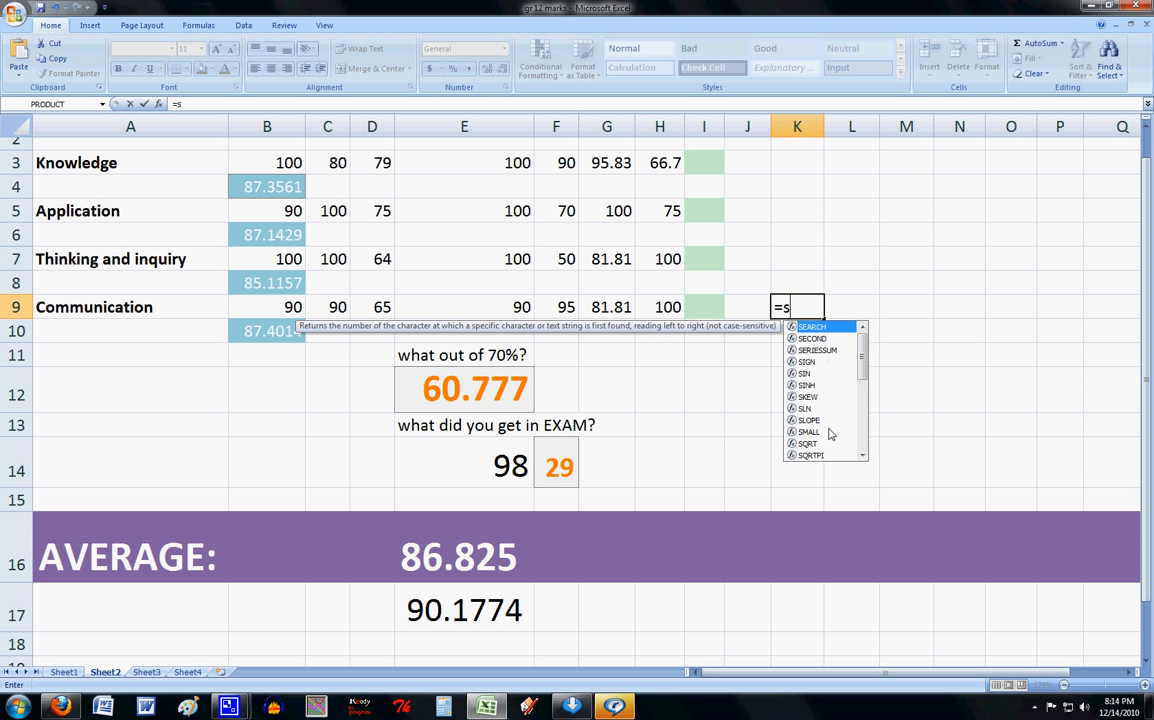
pyautogui.click(740, 208)
pyautogui.click(801, 307)
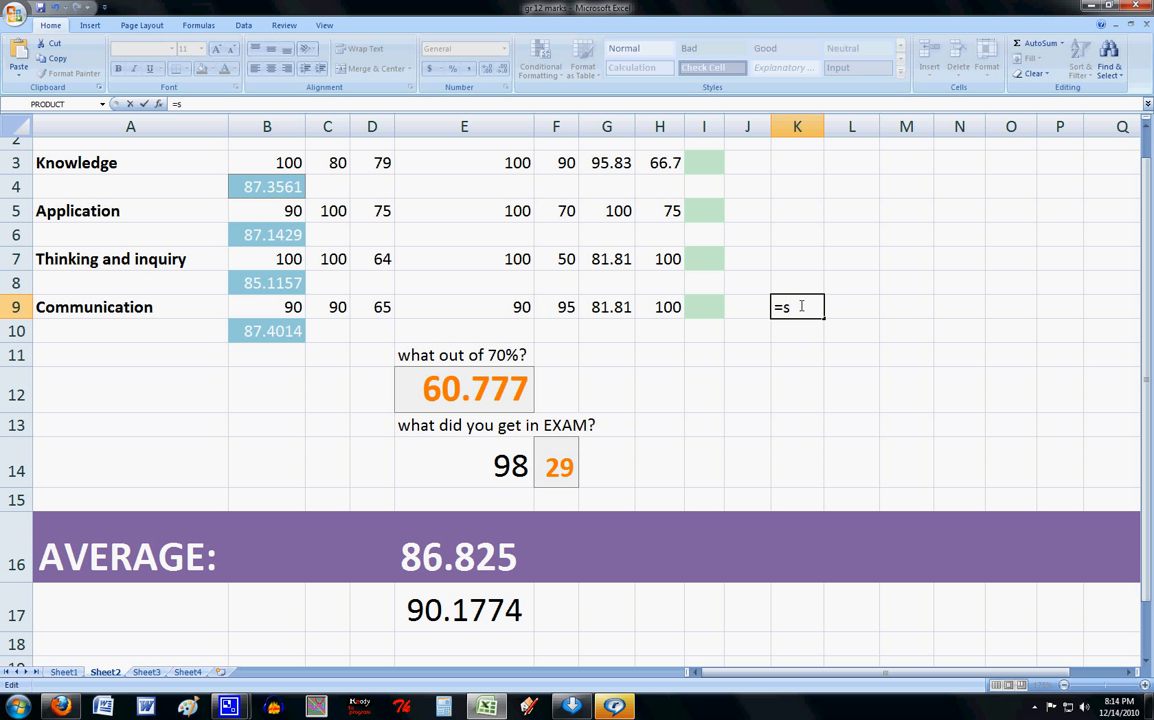
pyautogui.write('ave')
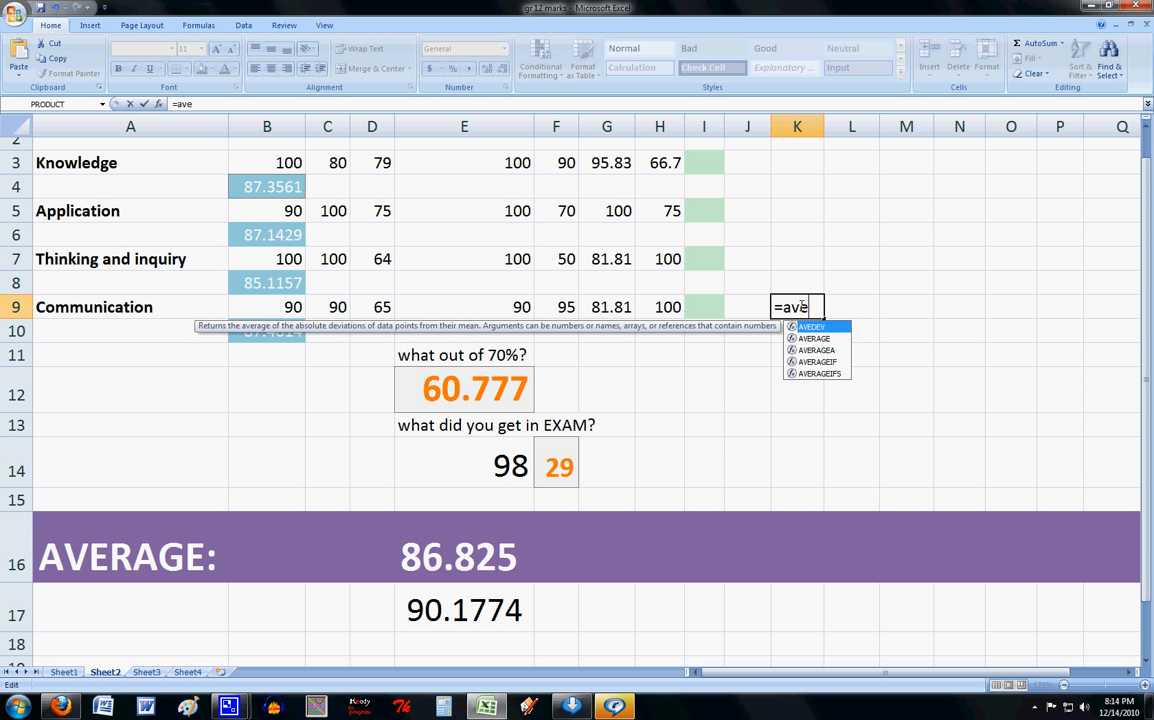
pyautogui.write('ra')
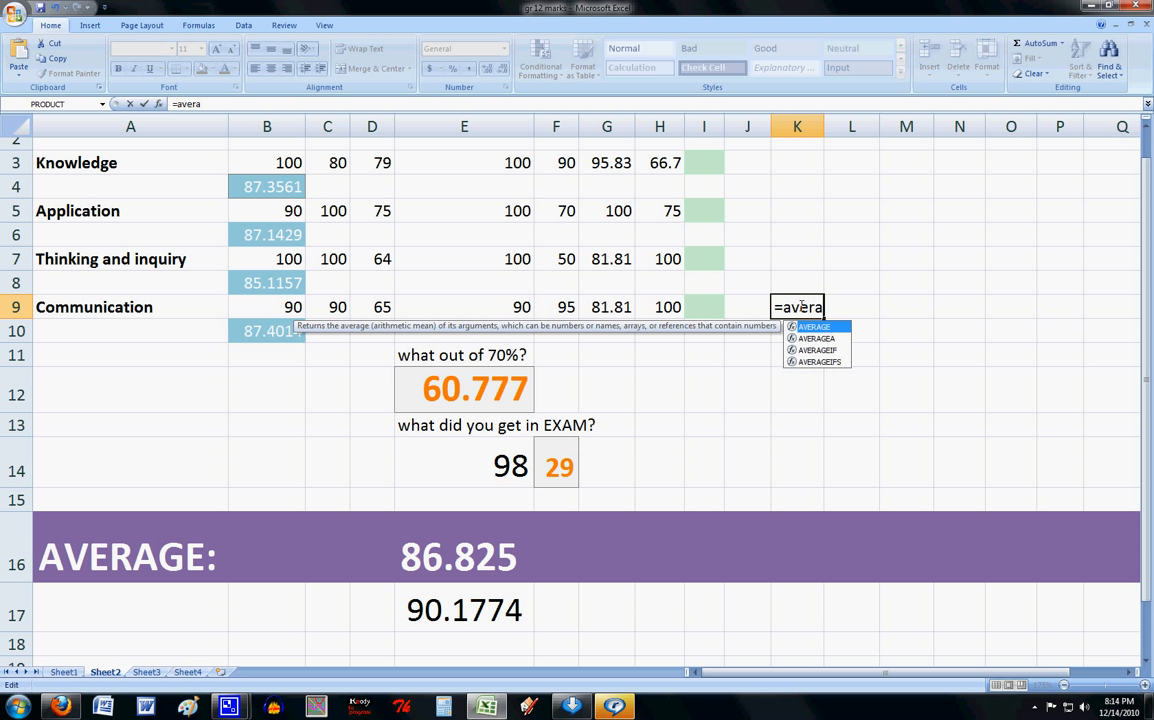
pyautogui.write('ge(')
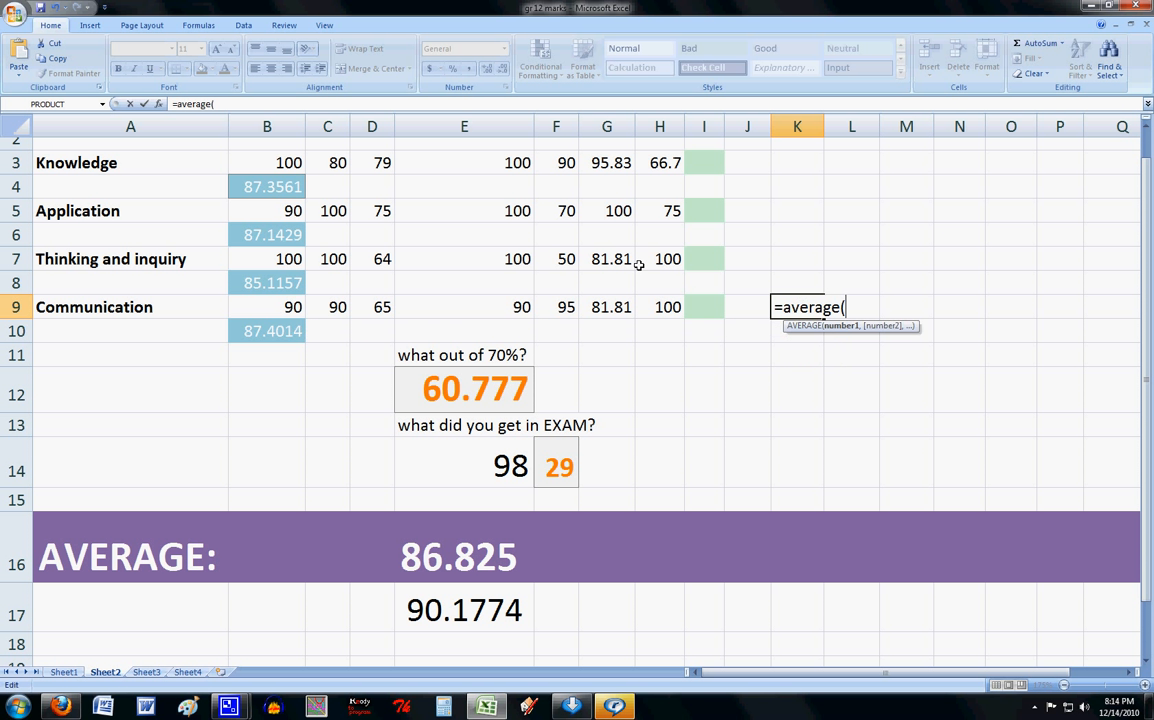
# Complete the AVERAGE formula in K9 with the Knowledge marks B3:H3 as its range.
pyautogui.click(270, 162)
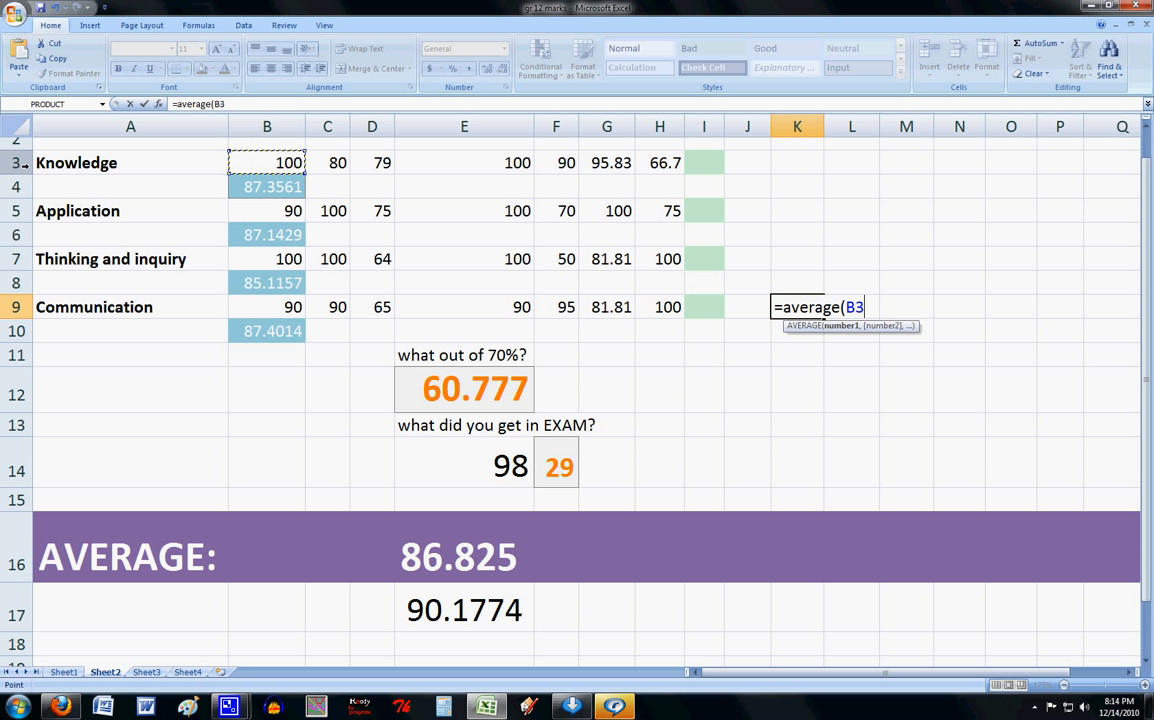
pyautogui.click(338, 162)
pyautogui.click(382, 162)
pyautogui.click(437, 162)
pyautogui.press('BackSpace')
pyautogui.press('BackSpace')
pyautogui.moveTo(277, 162); pyautogui.dragTo(680, 175)
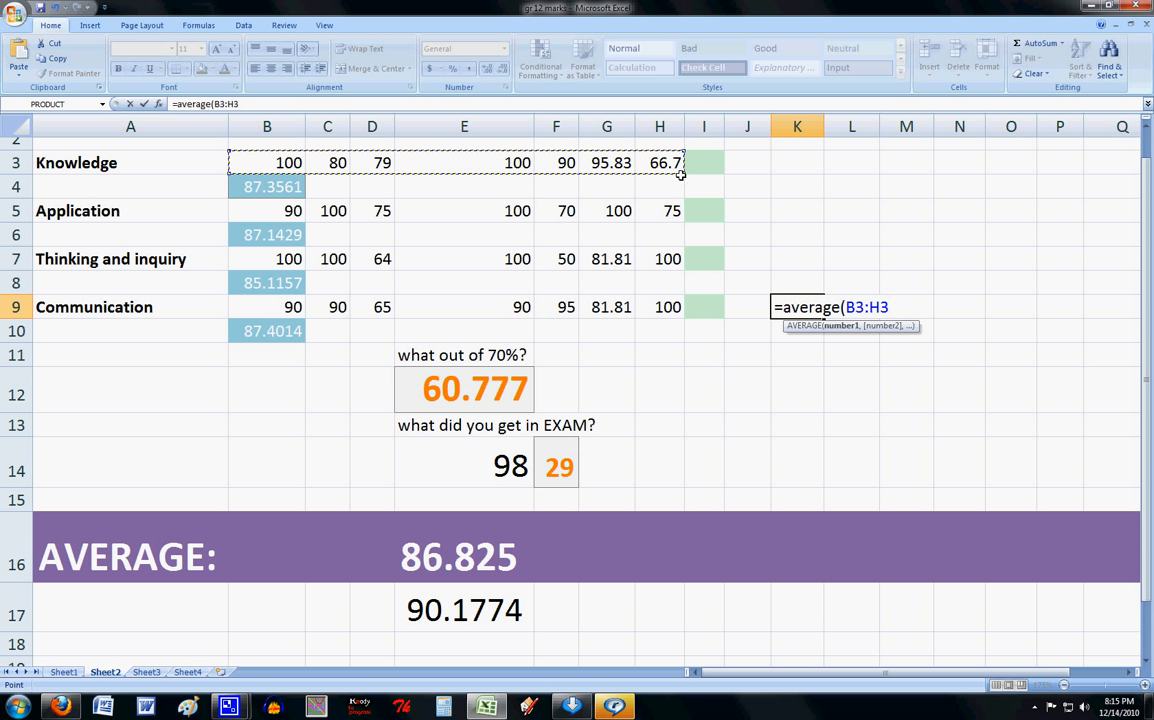
pyautogui.write(')')
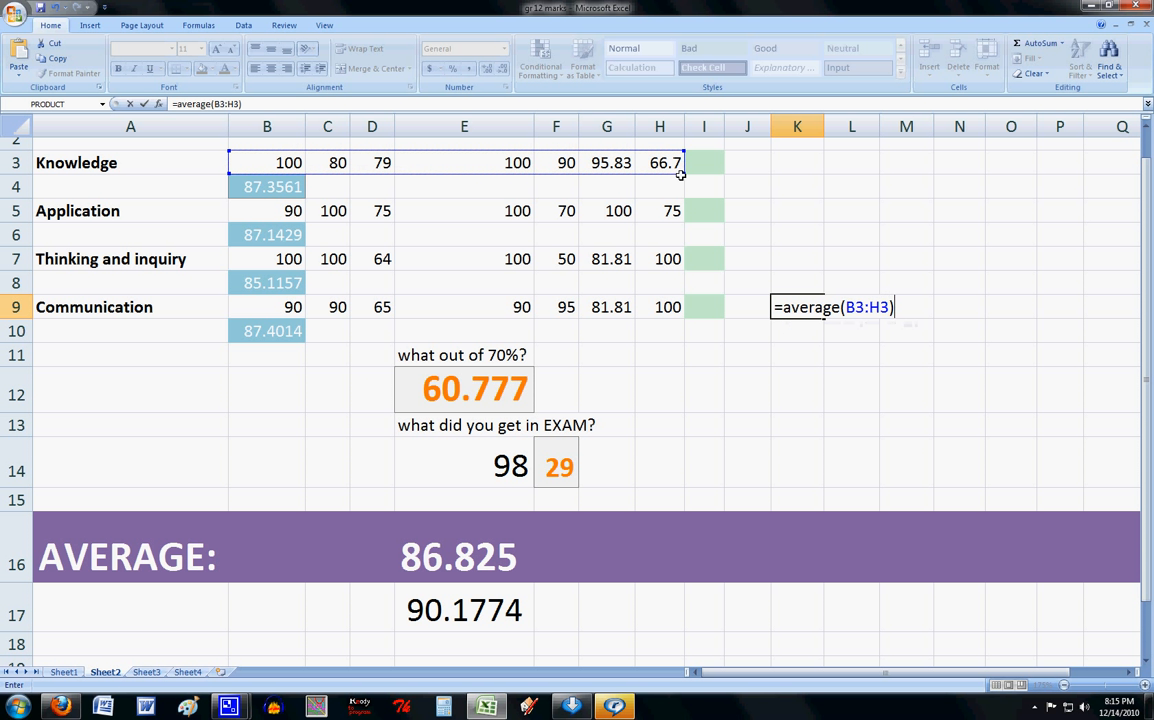
pyautogui.press('Return')
# Clear the trial average formula from K9.
pyautogui.click(812, 310)
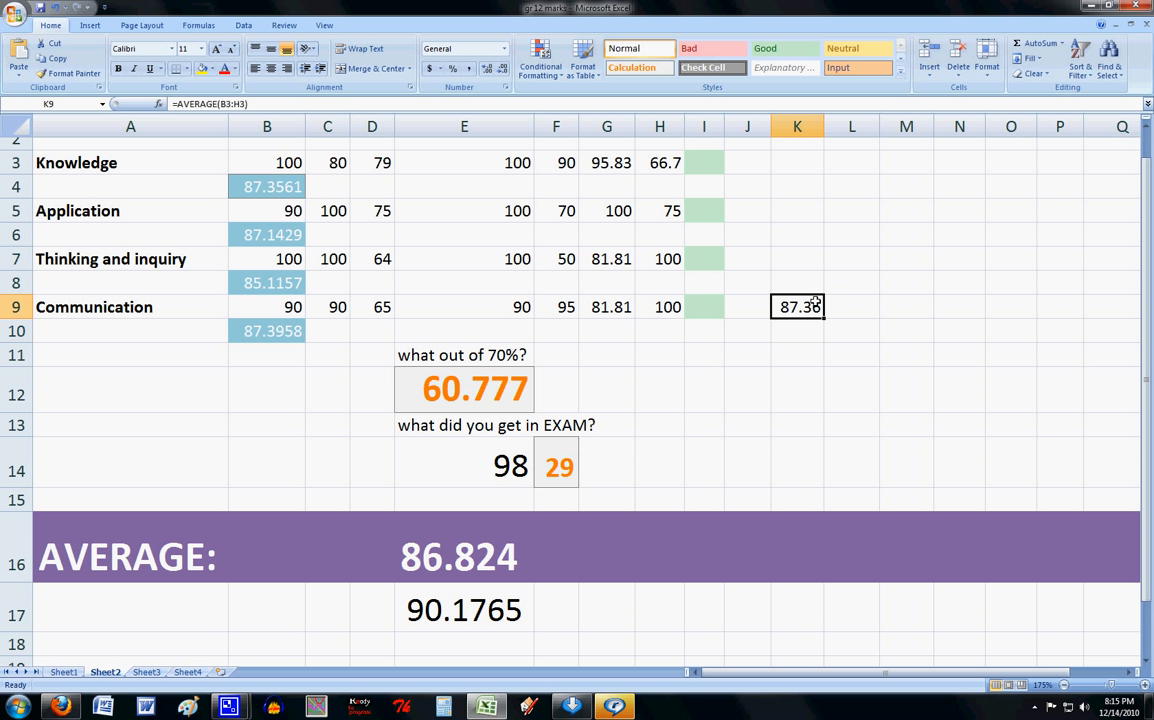
pyautogui.press('Delete')
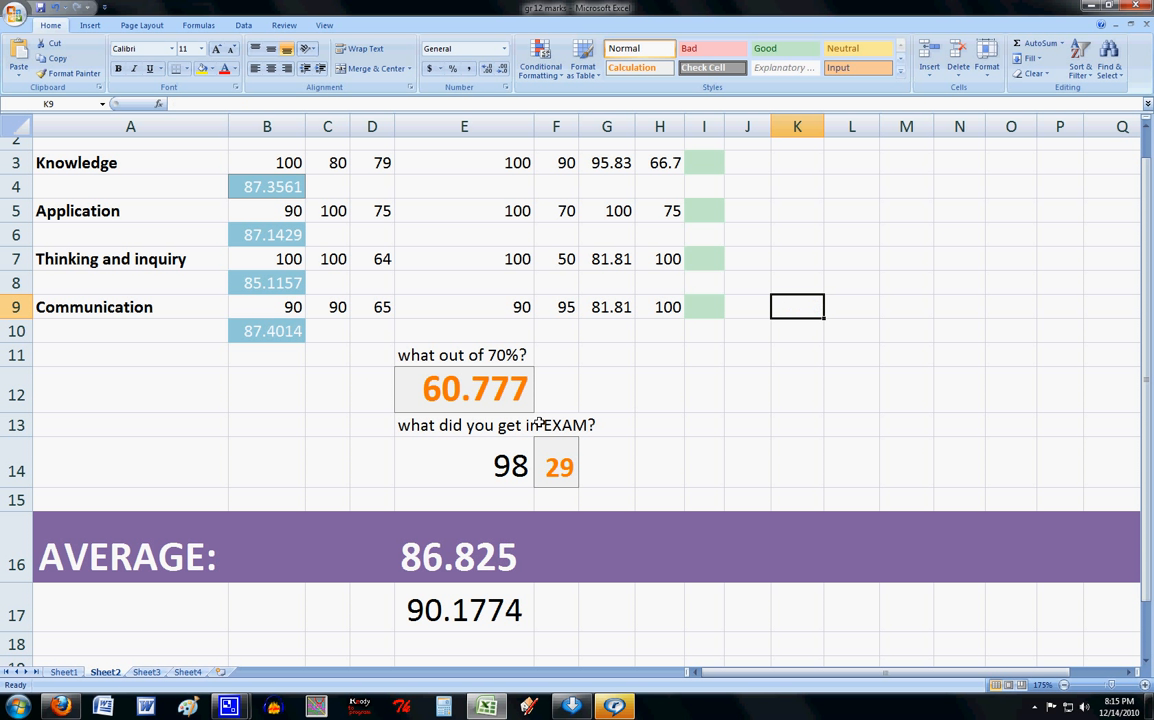
# Examine the weights applied to each category average in the E12 formula, leaving the formula as it was.
pyautogui.doubleClick(485, 389)
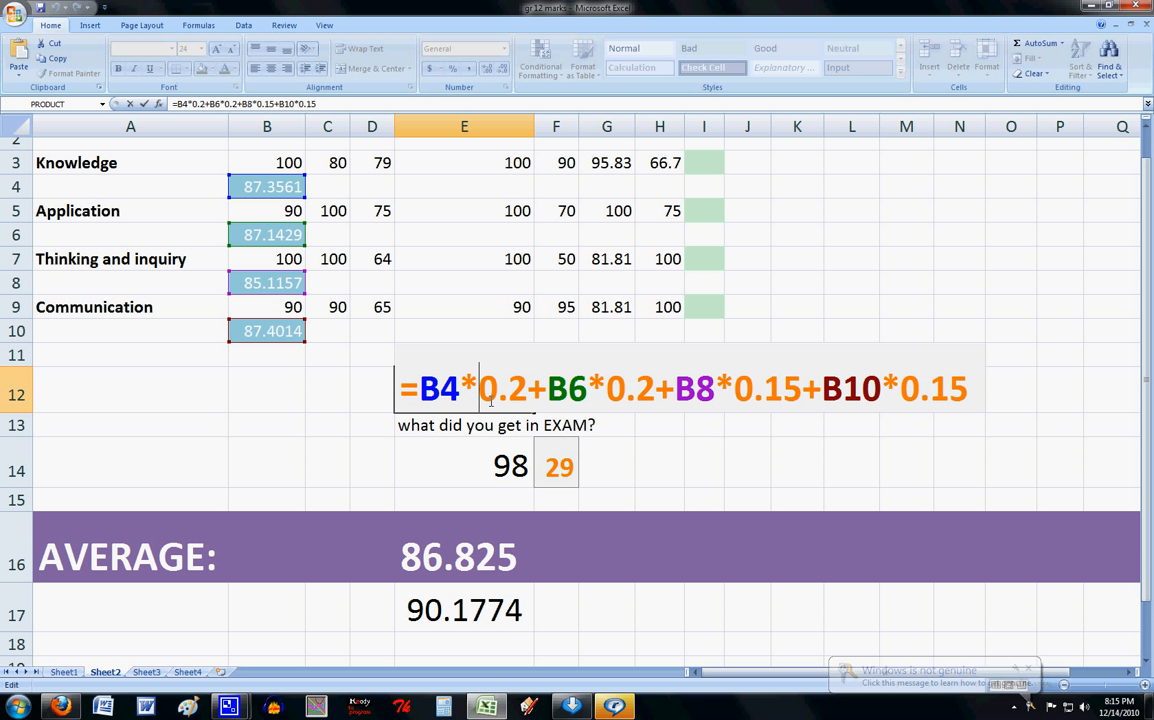
pyautogui.click(644, 445)
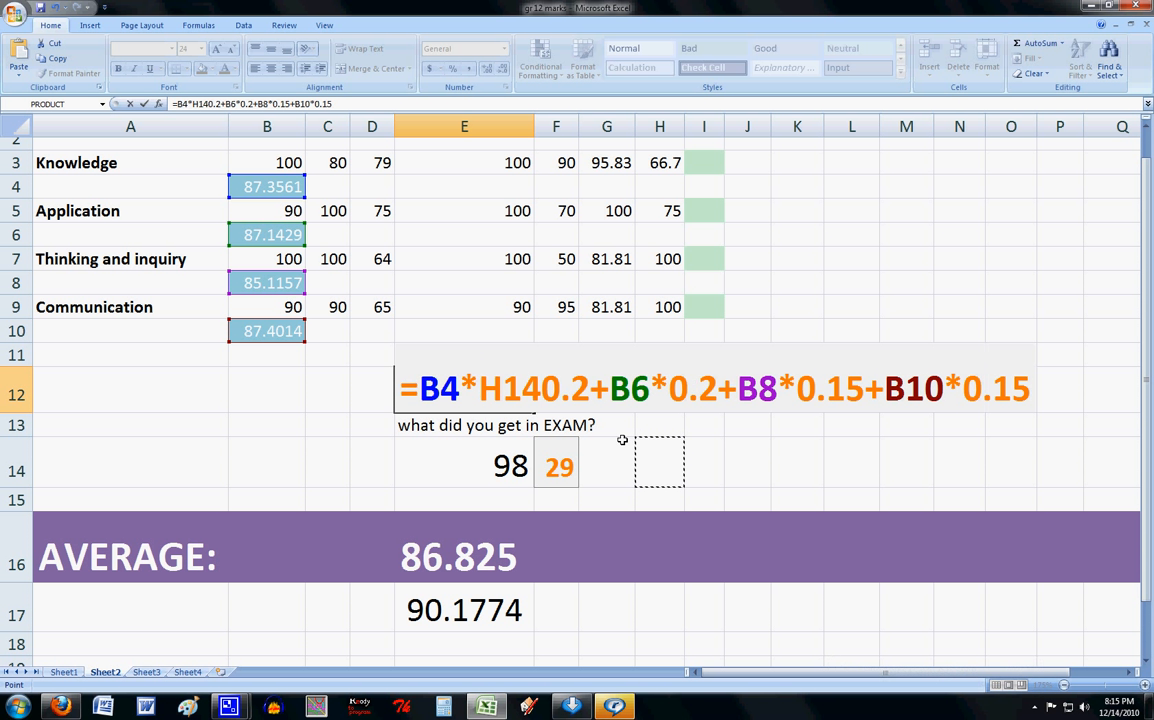
pyautogui.press('BackSpace')
pyautogui.press('BackSpace')
pyautogui.press('BackSpace')
pyautogui.press('Return')
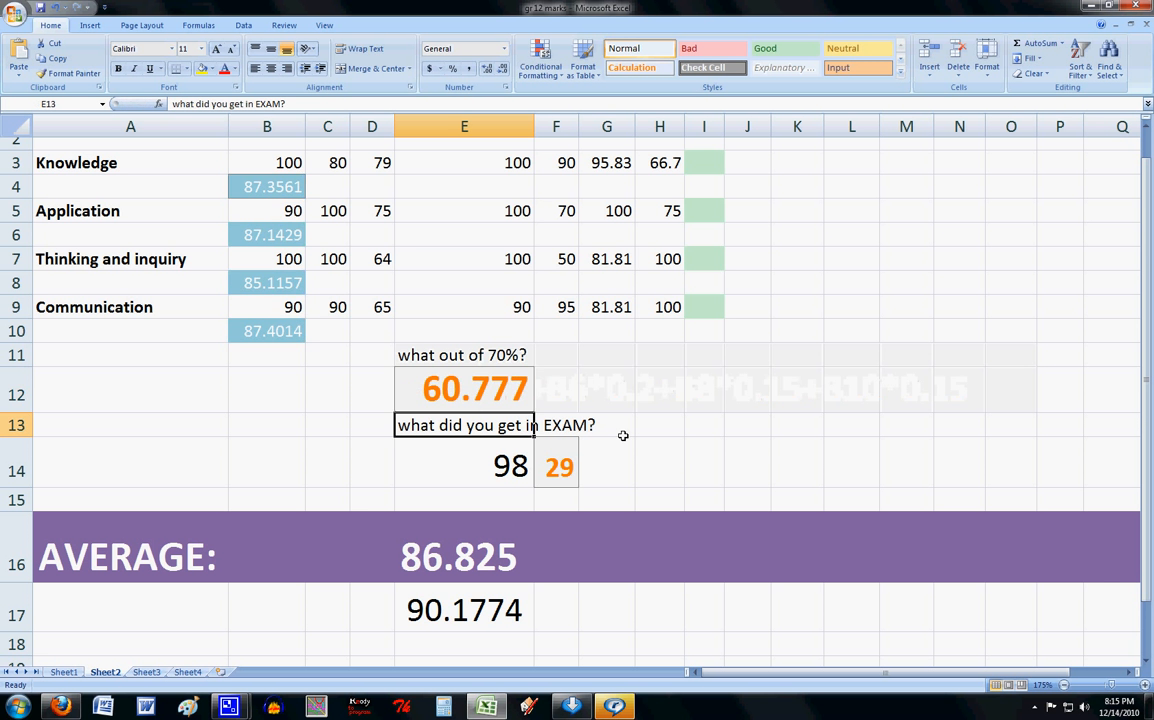
pyautogui.scroll(-1, 570, 470)
pyautogui.scroll(2, 579, 485)
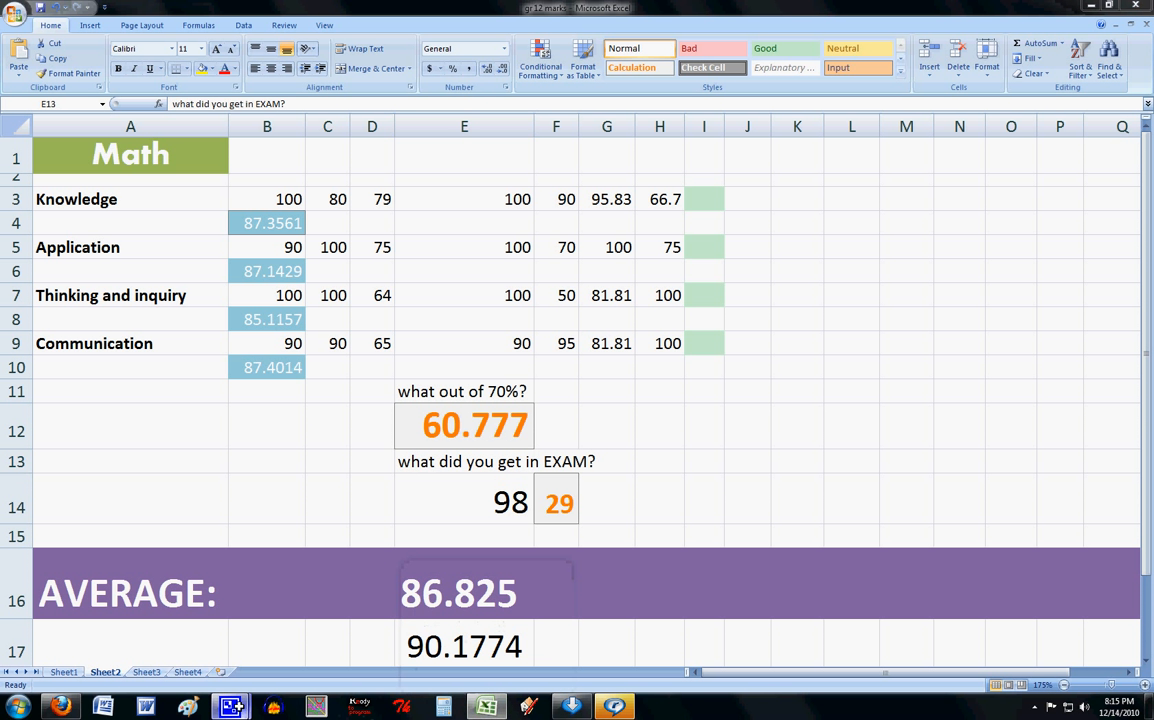
pyautogui.click(231, 706)
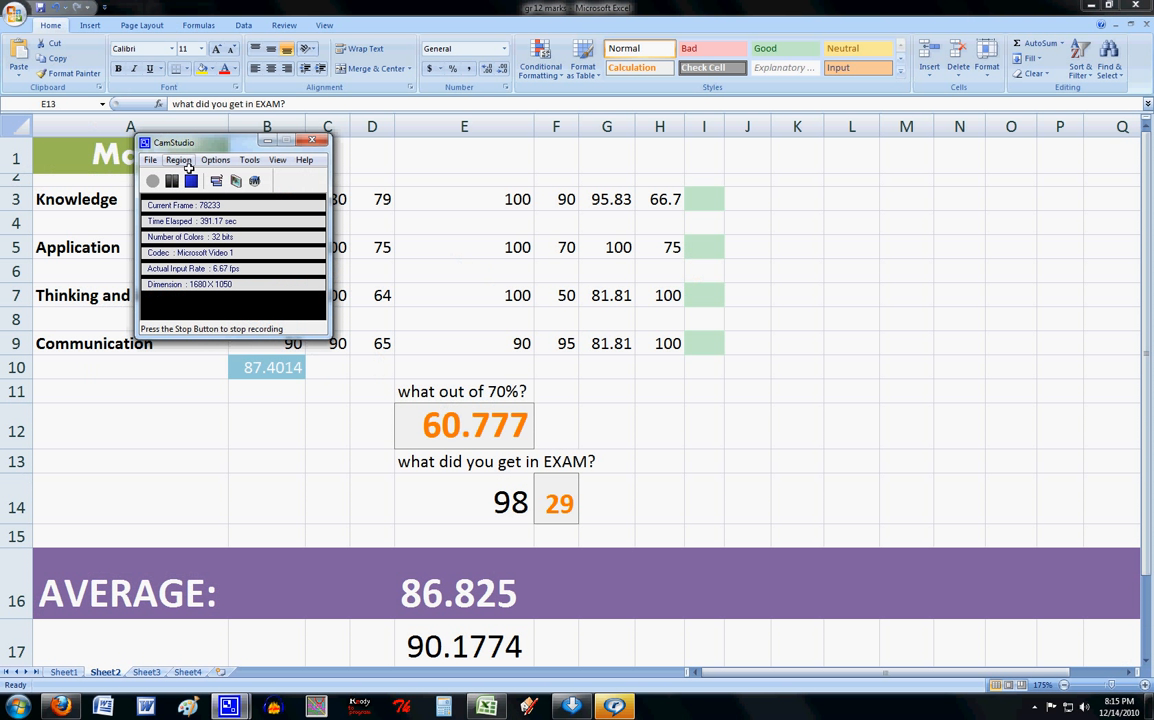